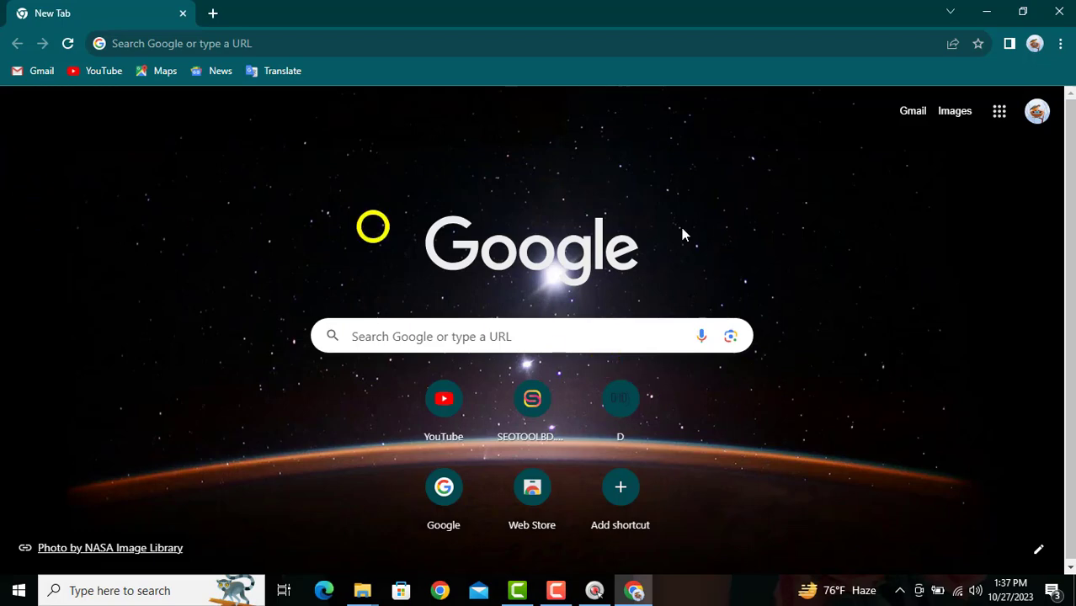
# Open the Gmail inbox, with 67 unread messages, in a second Chrome tab.
pyautogui.click(1036, 112)
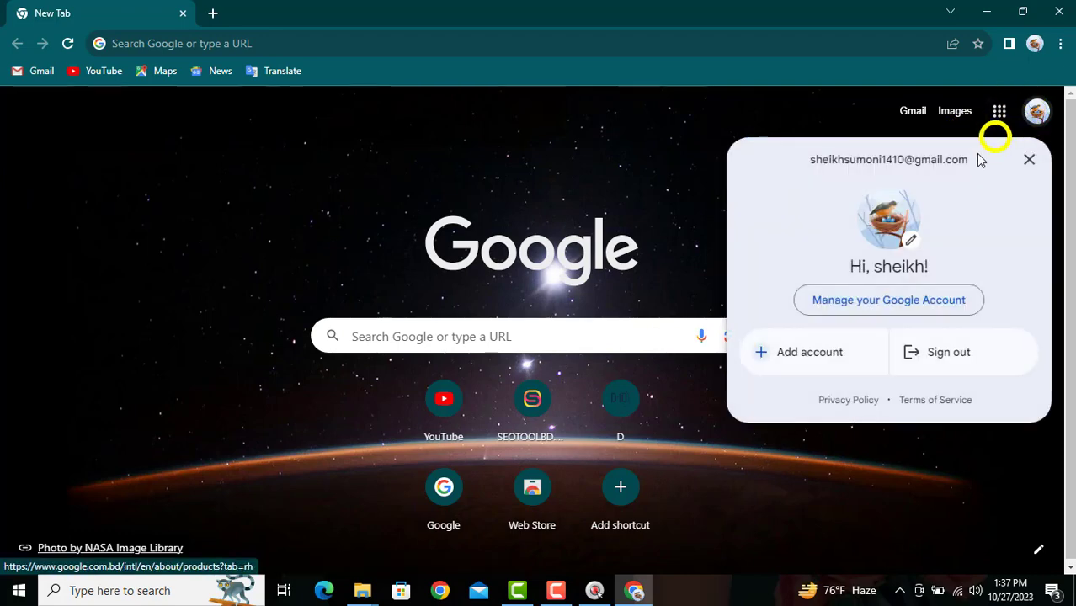
pyautogui.click(324, 174)
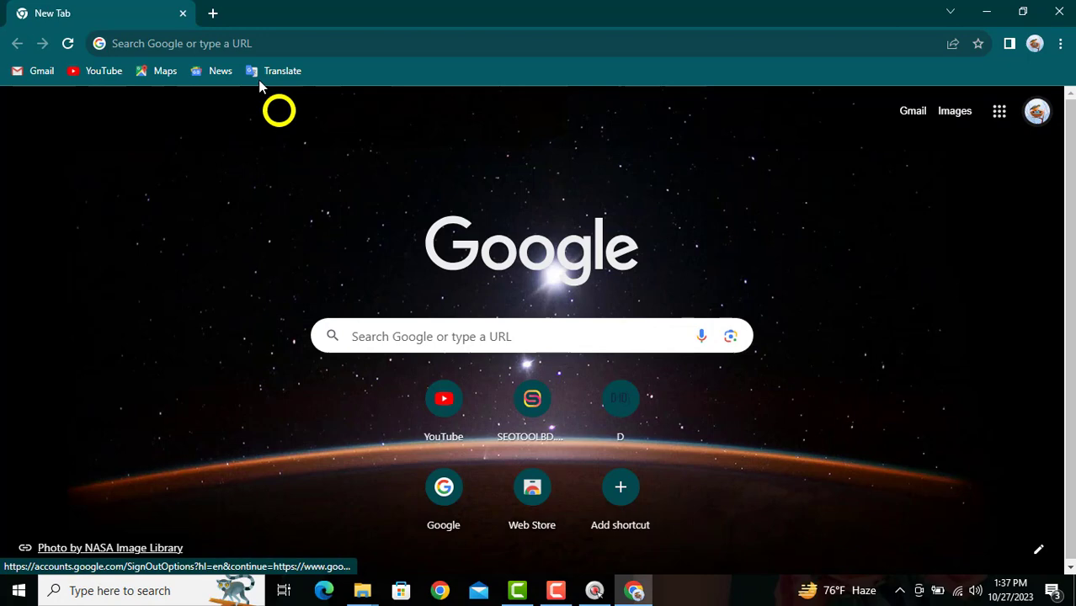
pyautogui.click(215, 12)
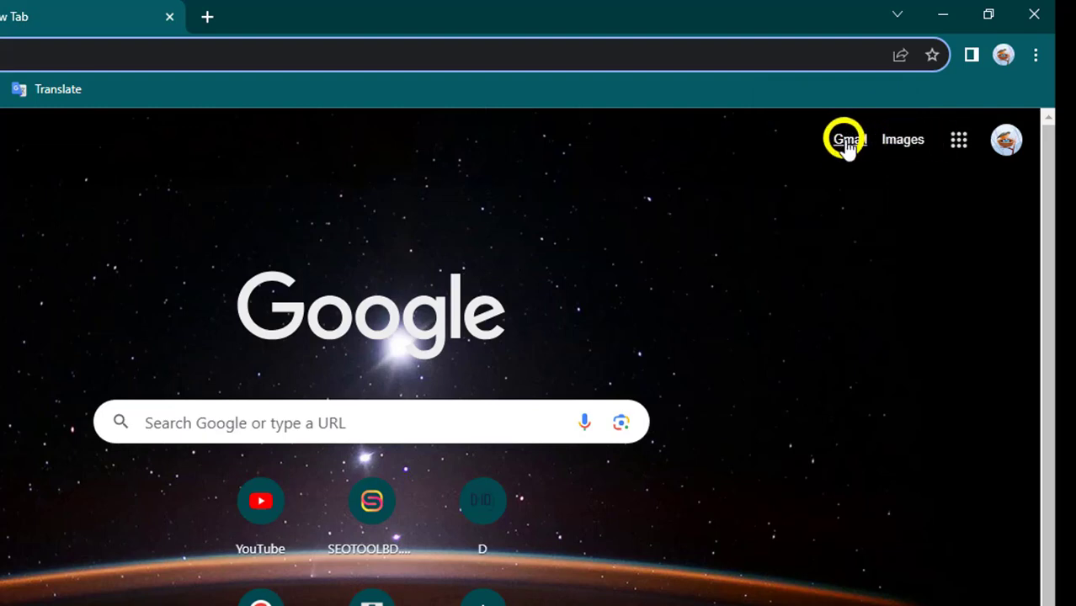
pyautogui.click(846, 143)
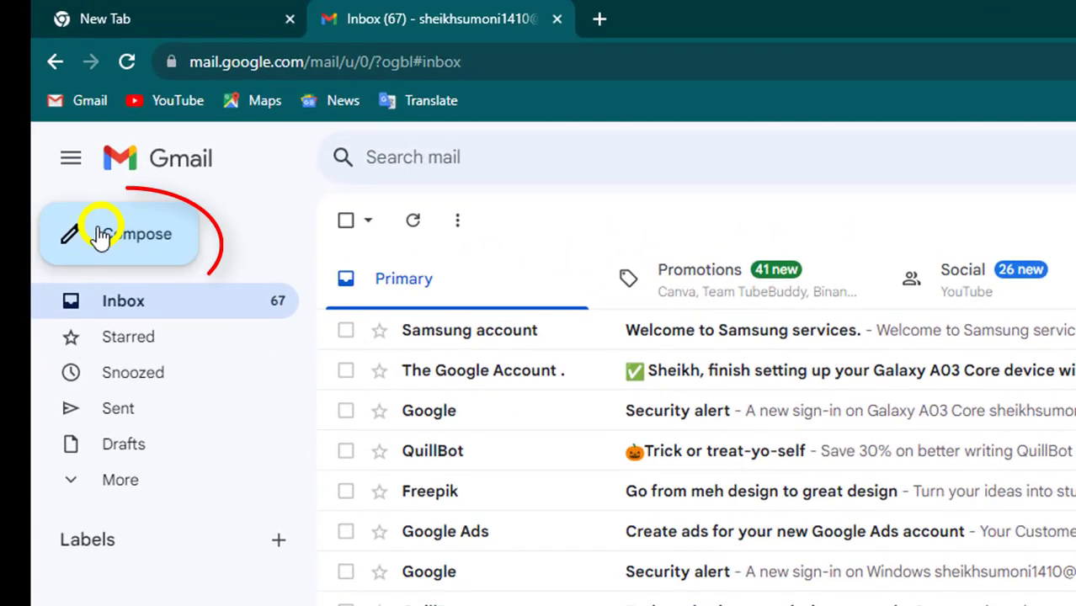
# Compose and send an email with the subject 'test' to the recipient's Gmail address.
pyautogui.click(116, 238)
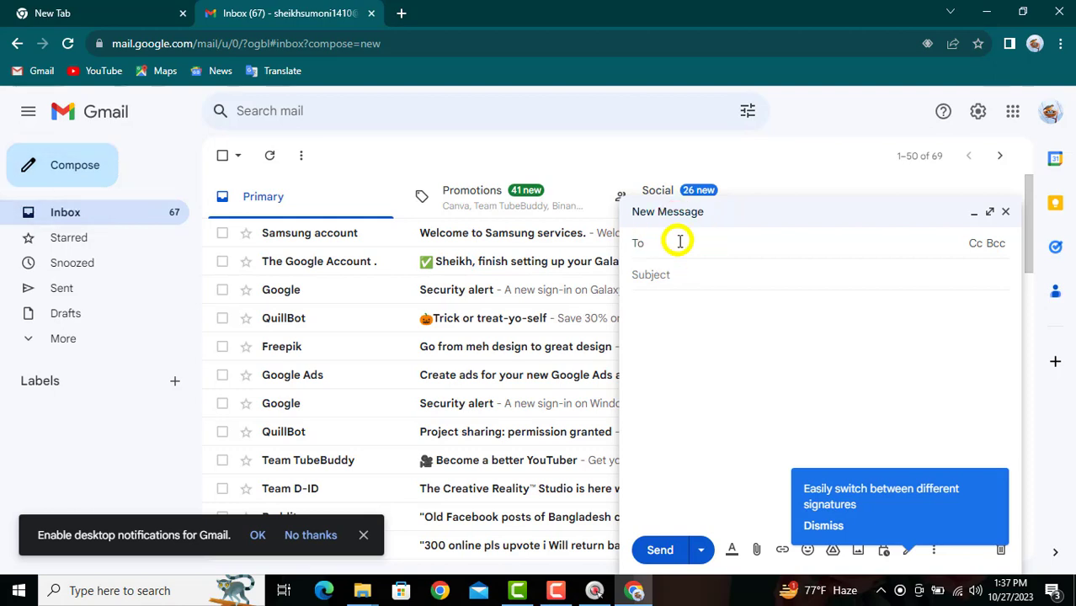
pyautogui.write('LIP')
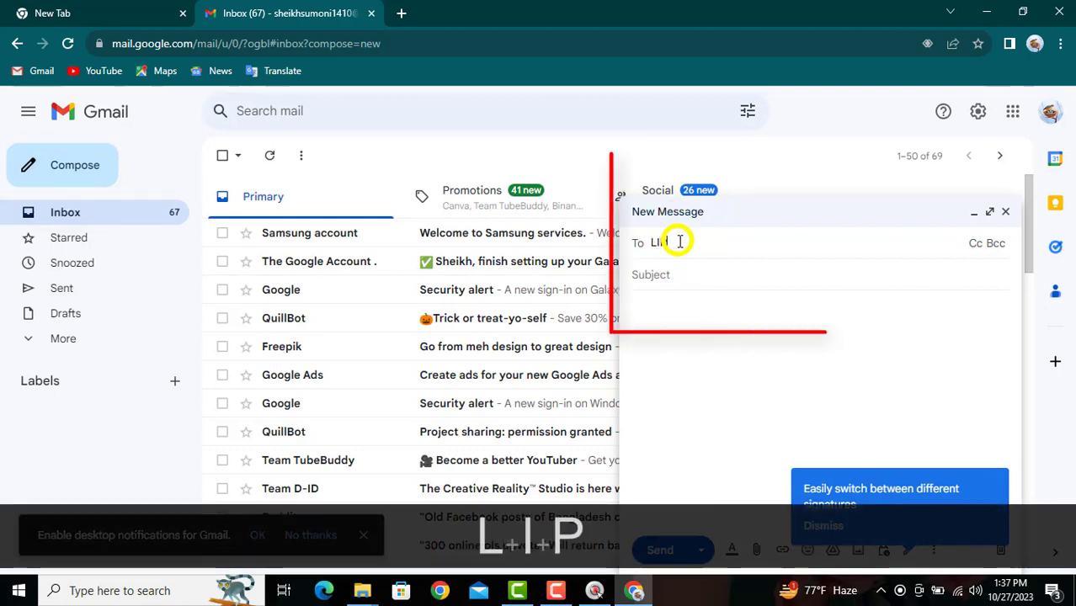
pyautogui.press('BackSpace')
pyautogui.press('BackSpace')
pyautogui.press('BackSpace')
pyautogui.press('BackSpace')
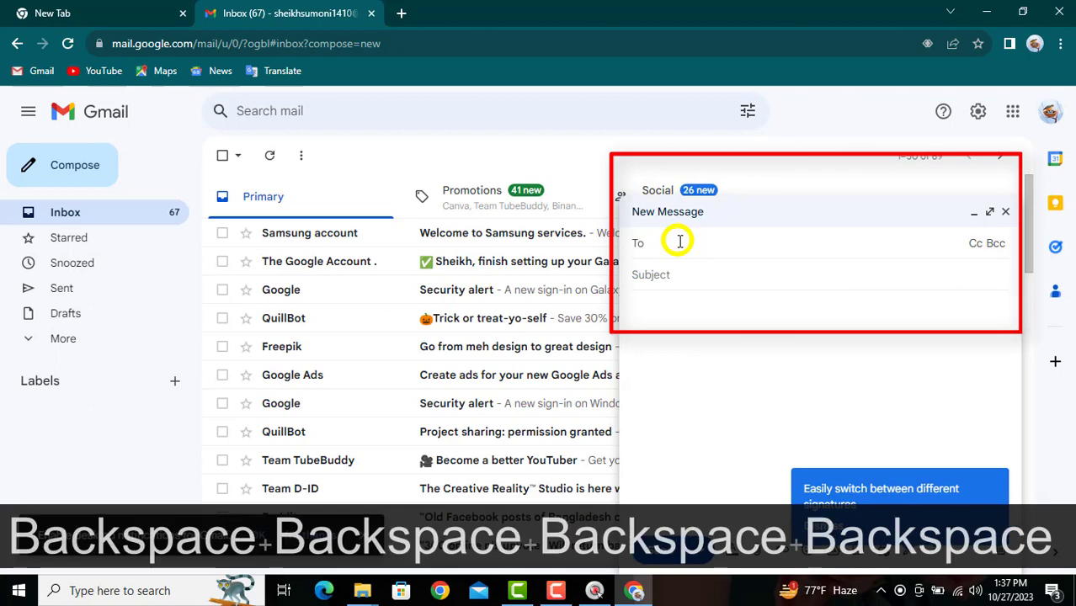
pyautogui.press('capslock')
pyautogui.write('lip')
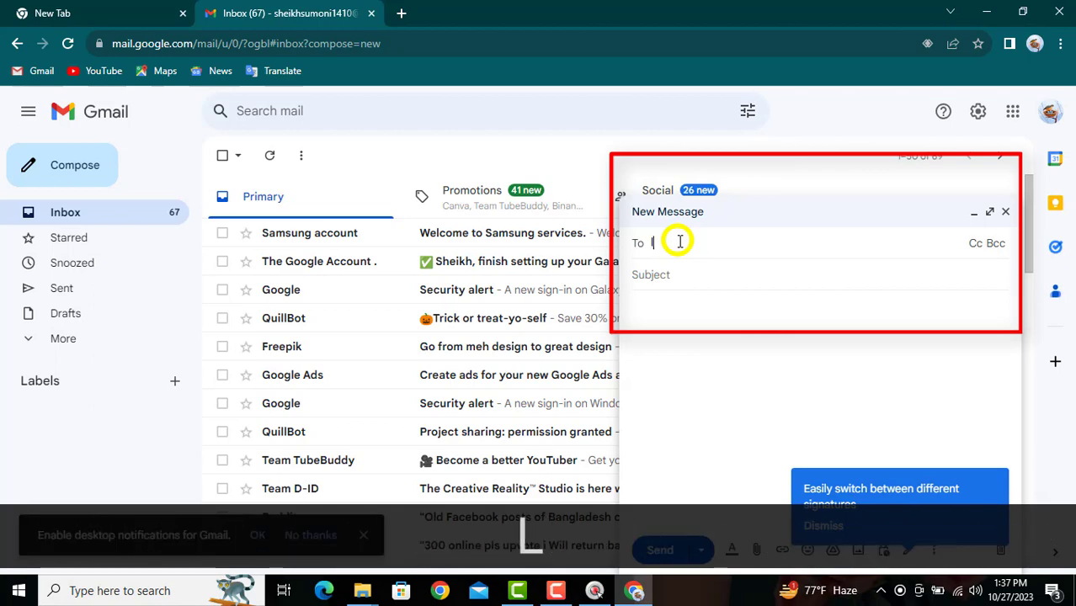
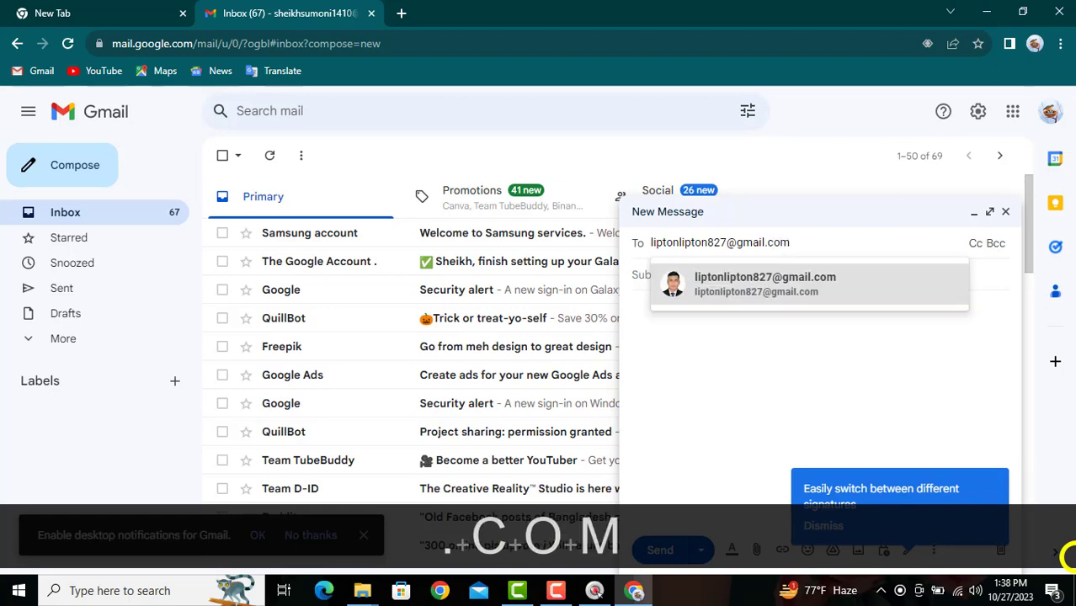
pyautogui.click(783, 295)
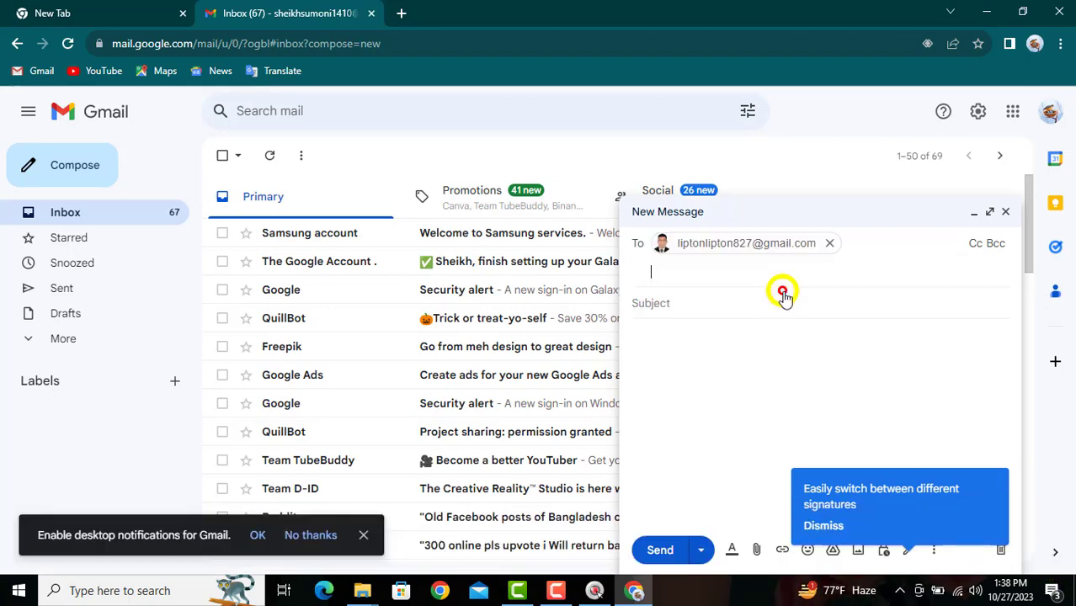
pyautogui.click(668, 289)
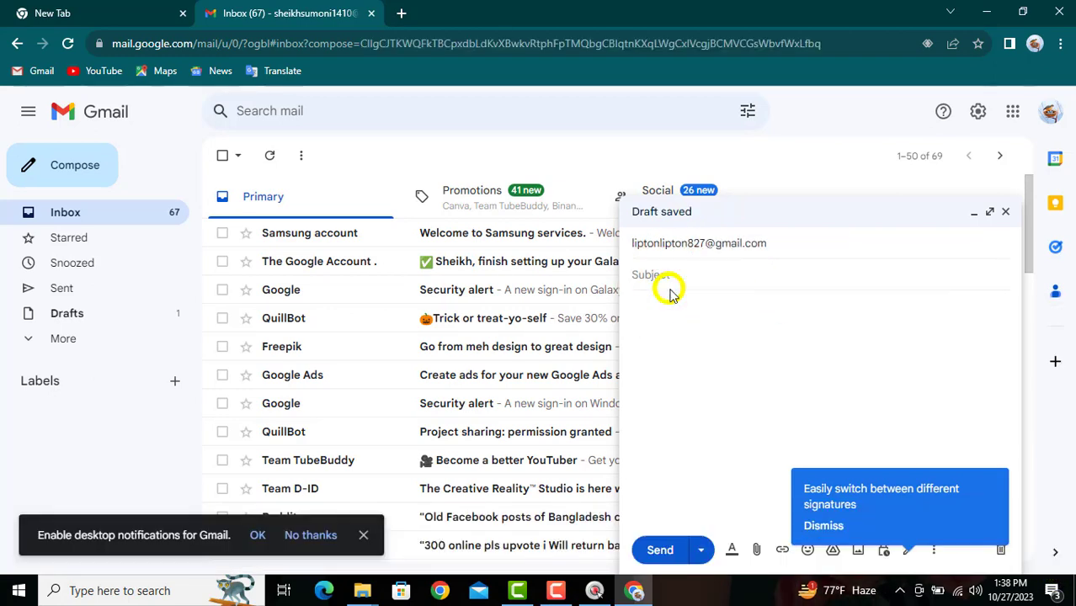
pyautogui.write('test')
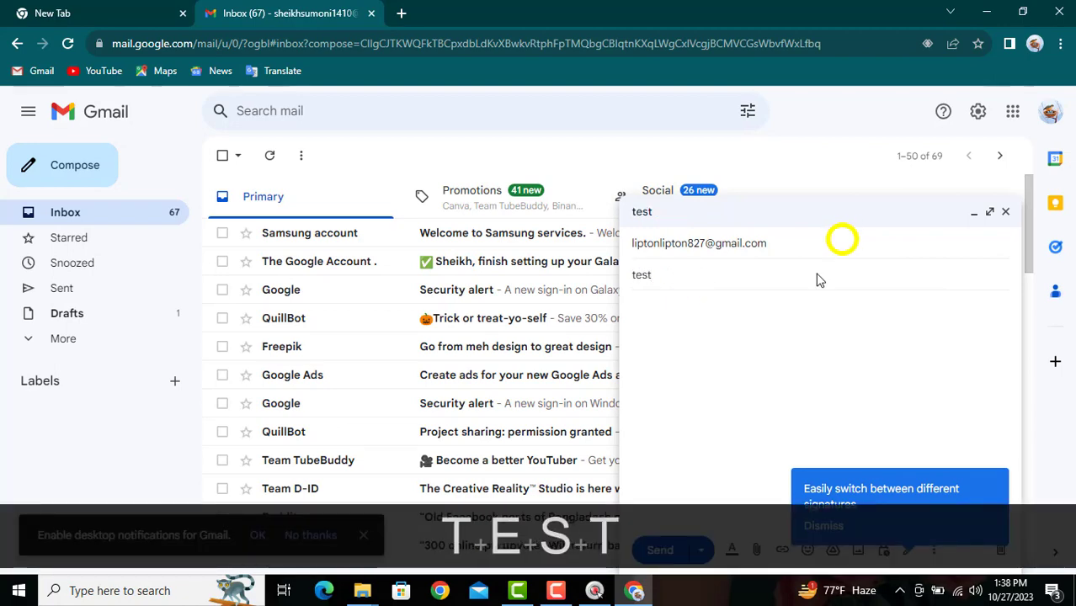
pyautogui.click(661, 549)
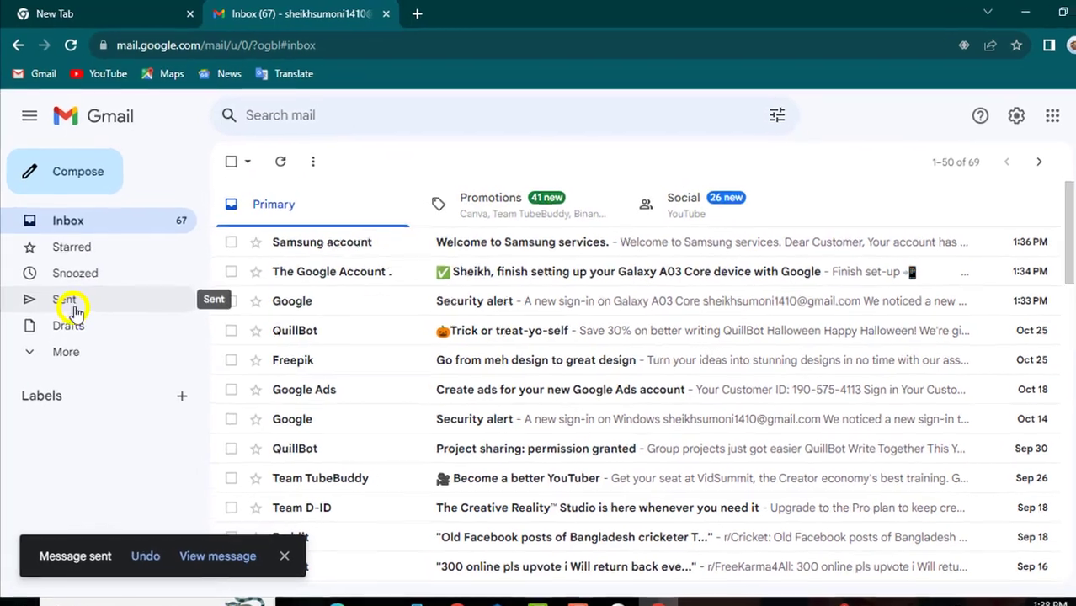
# Show the Sent folder, listing the 'test' email sent at 1:39 PM.
pyautogui.click(74, 306)
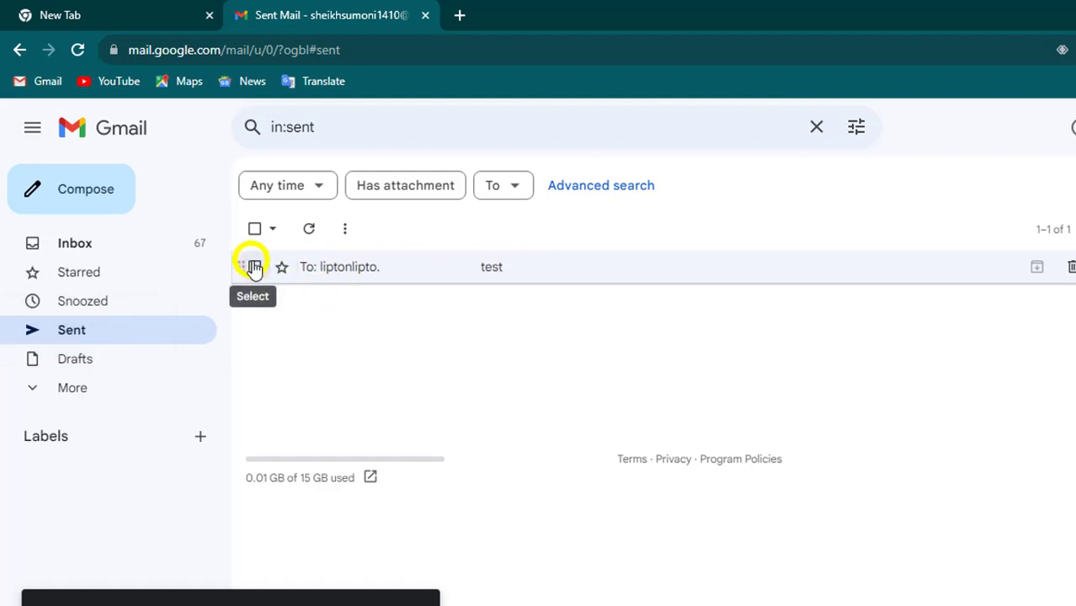
pyautogui.moveTo(339, 270)
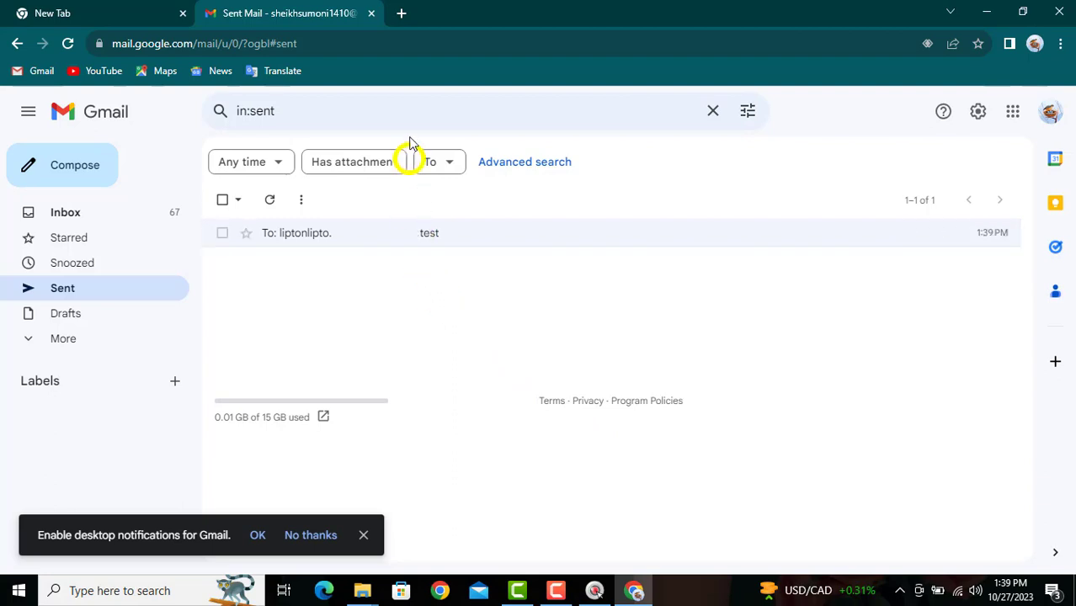
# Search Google for 'email track for chorome' in a new tab and scroll the results.
pyautogui.click(401, 12)
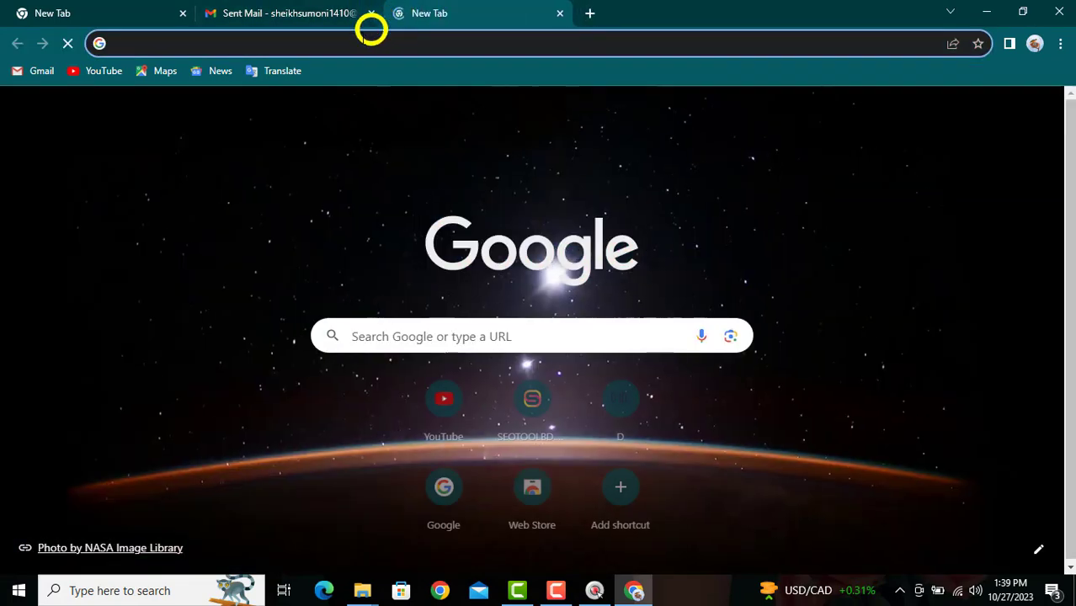
pyautogui.click(362, 43)
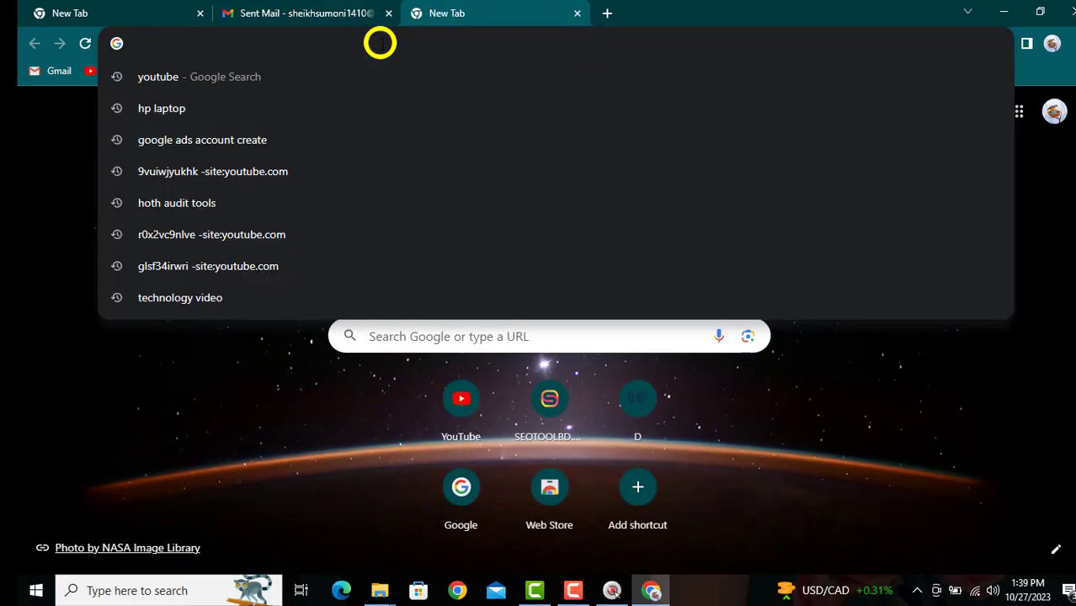
pyautogui.write('e')
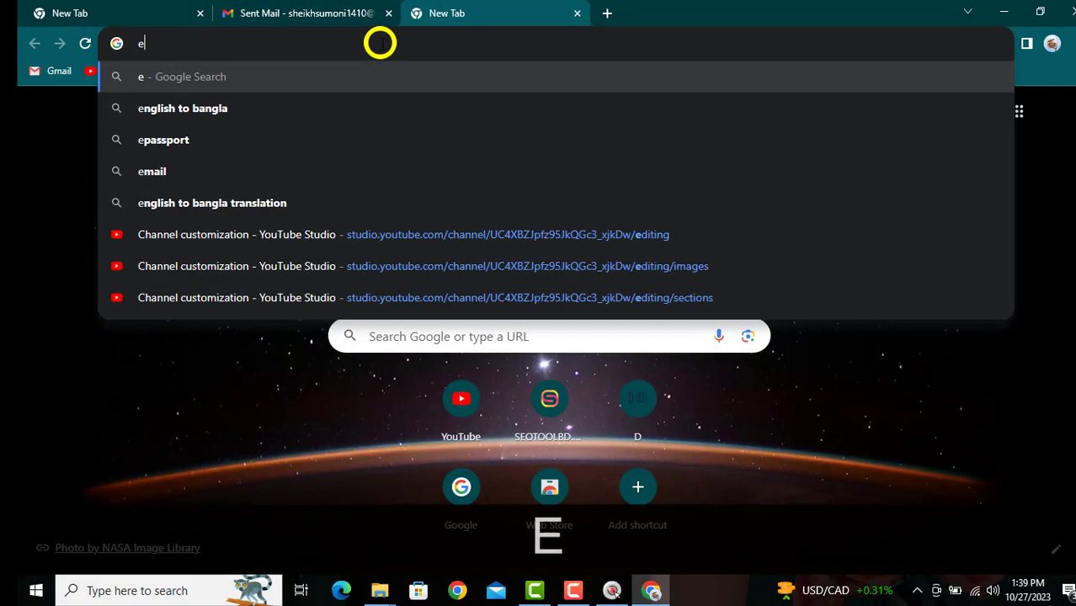
pyautogui.write('ma')
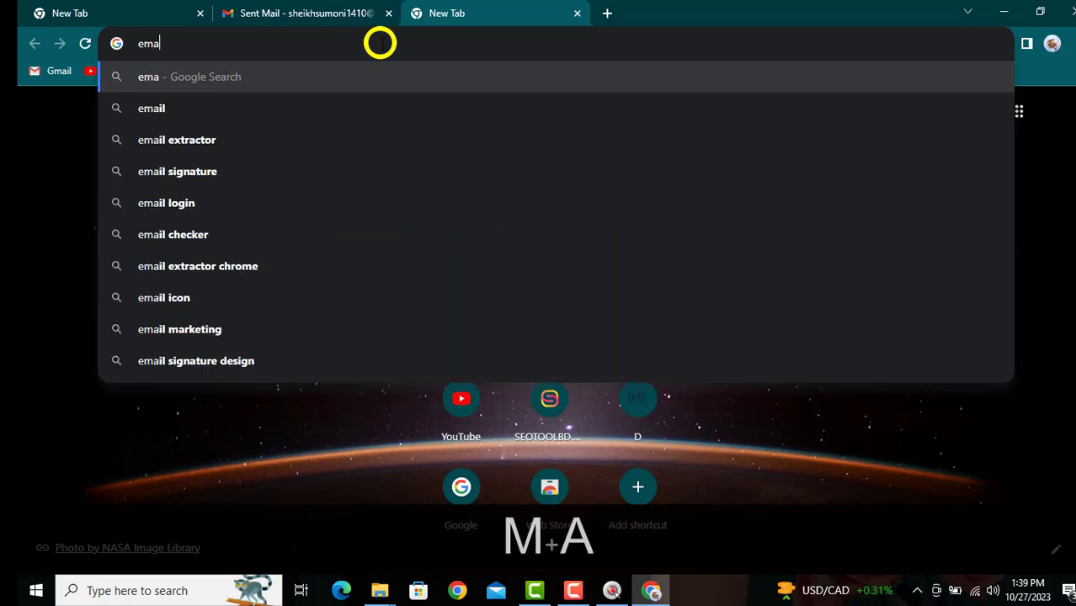
pyautogui.write('il tr')
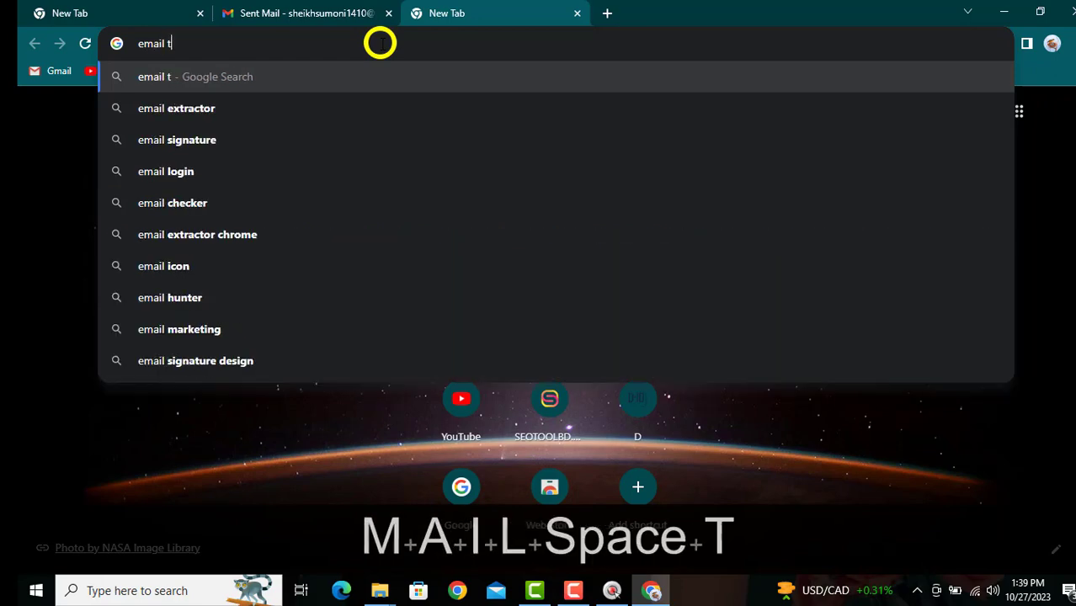
pyautogui.write('ack')
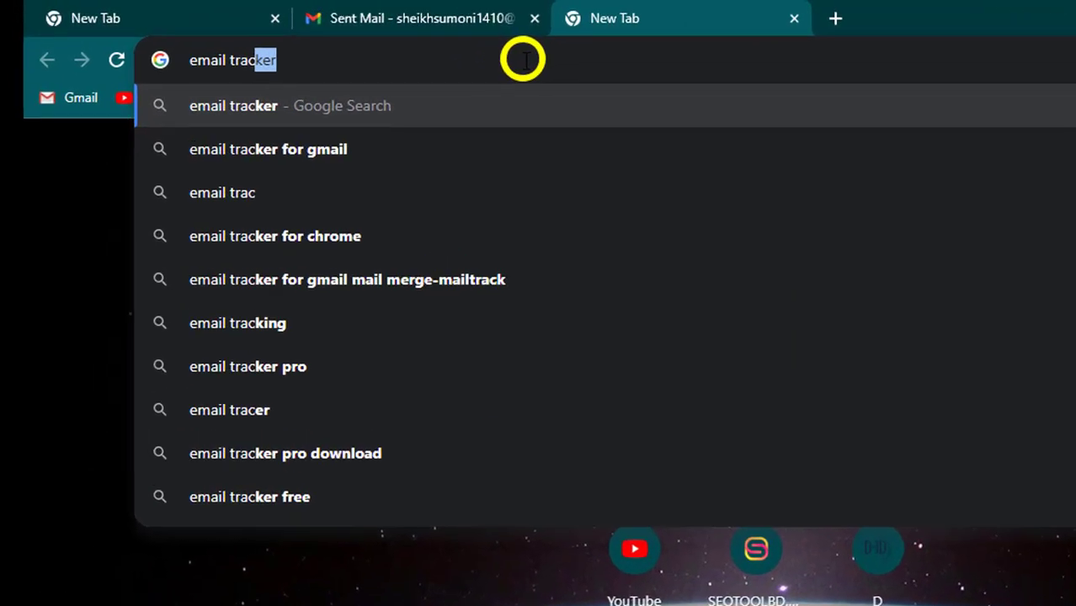
pyautogui.write(' fo')
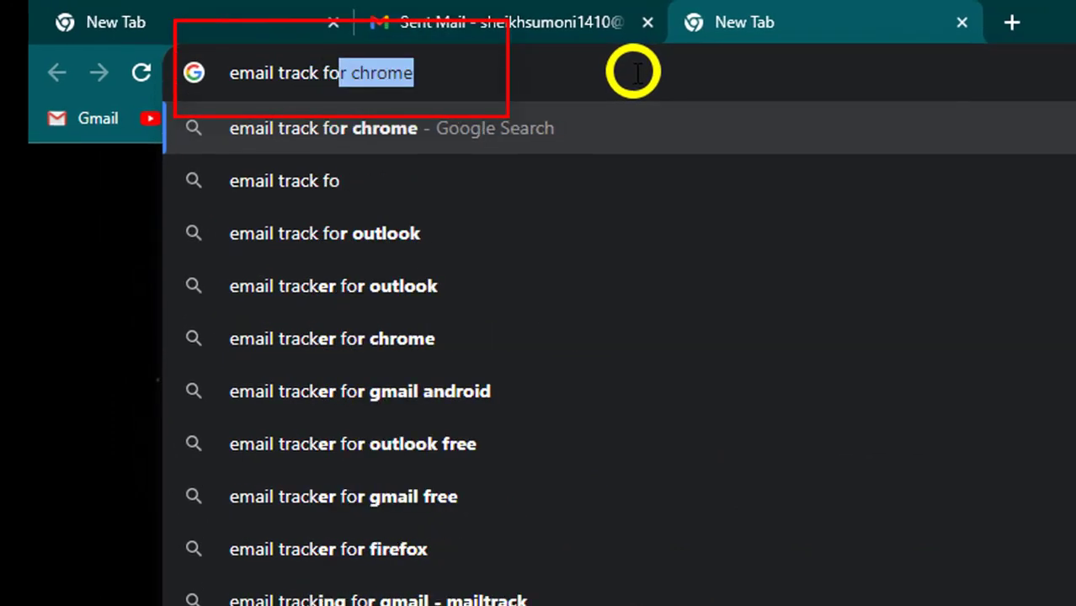
pyautogui.write('r c')
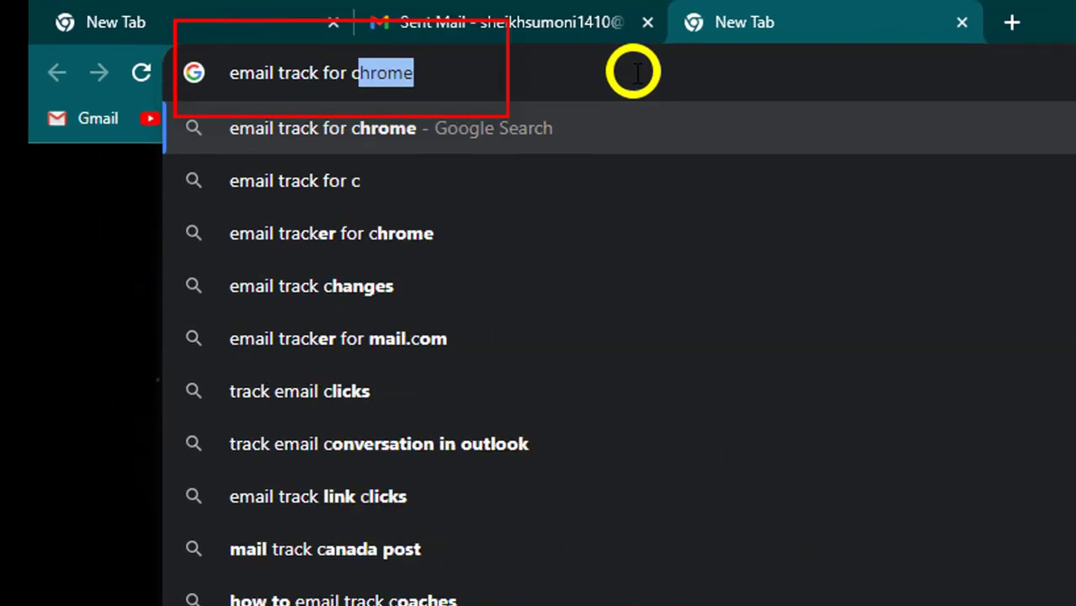
pyautogui.write('hor')
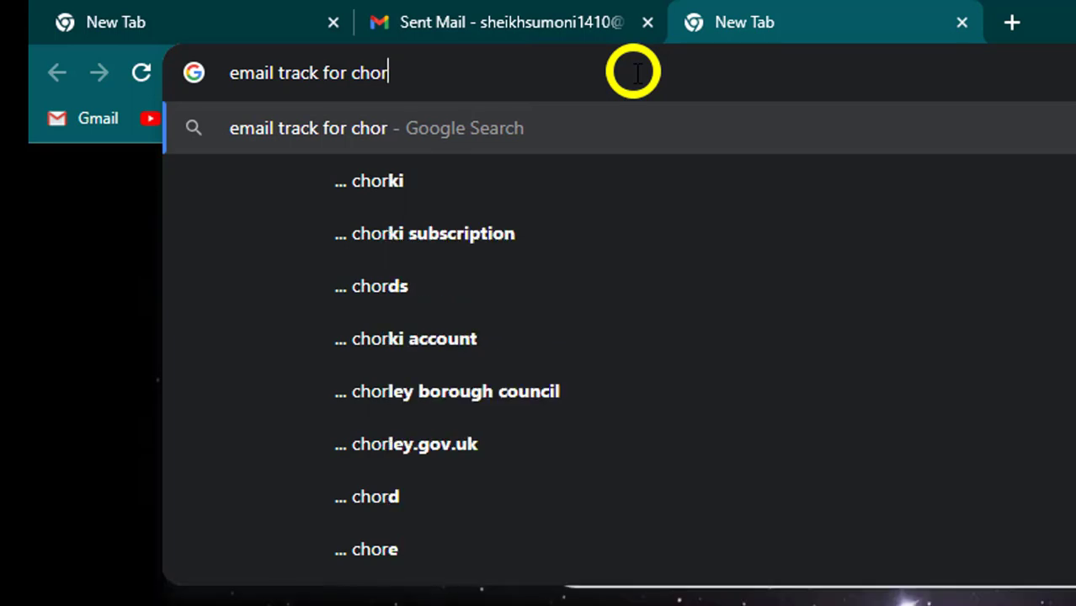
pyautogui.write('ome')
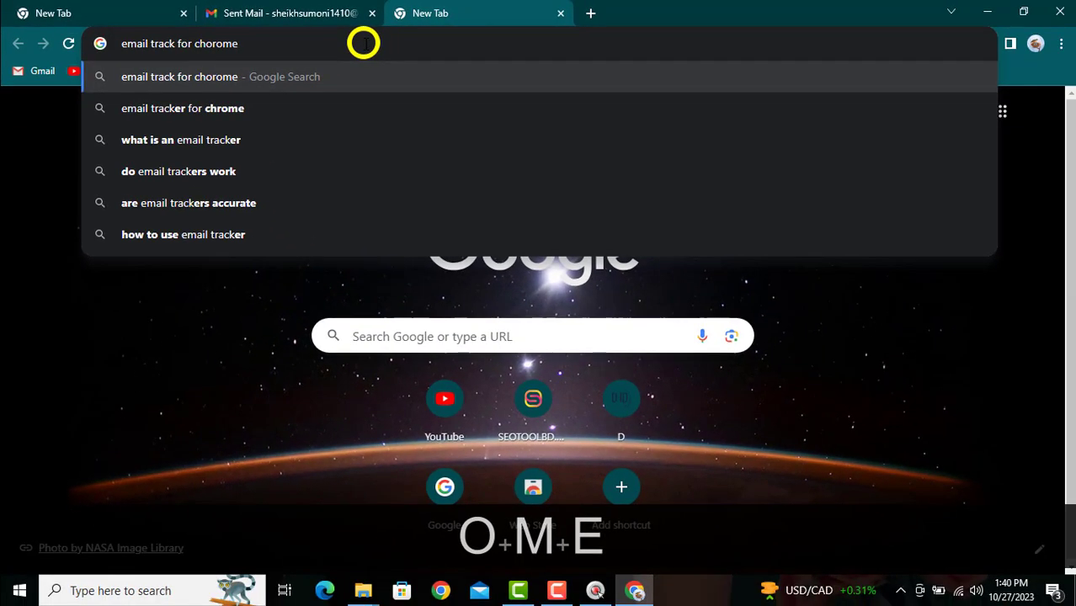
pyautogui.press('Return')
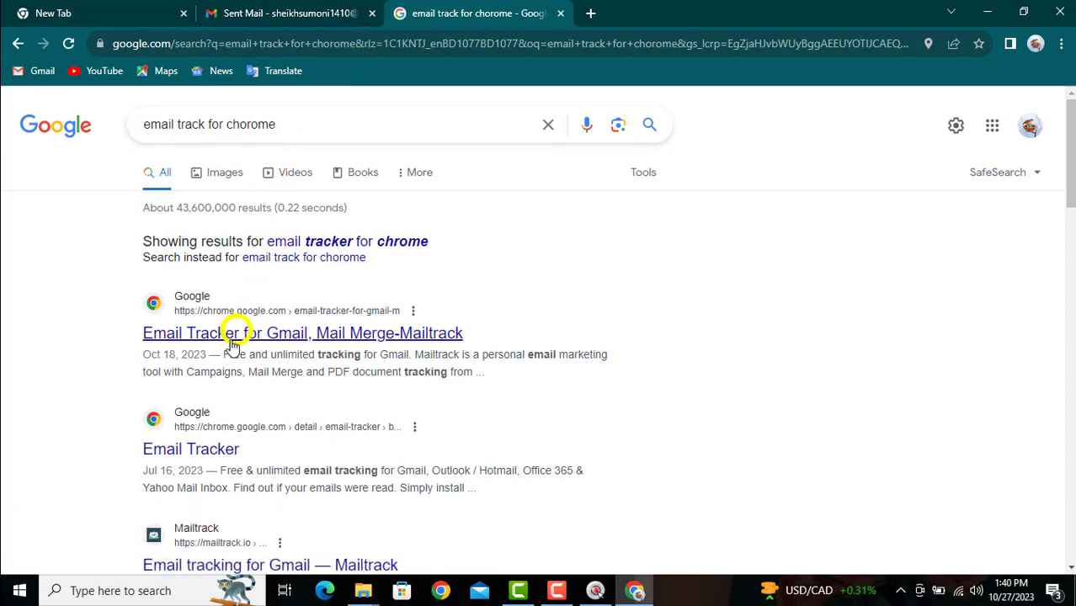
pyautogui.scroll(-1, 232, 337)
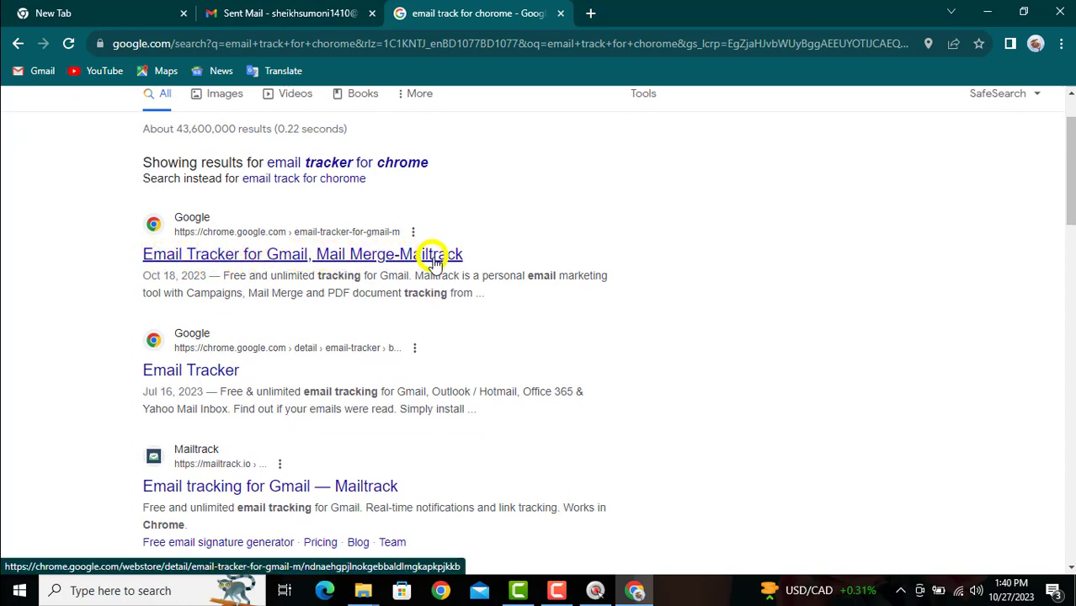
# Add the 'Email Tracker for Gmail, Mail Merge-Mailtrack' extension to Chrome from the Web Store.
pyautogui.click(217, 264)
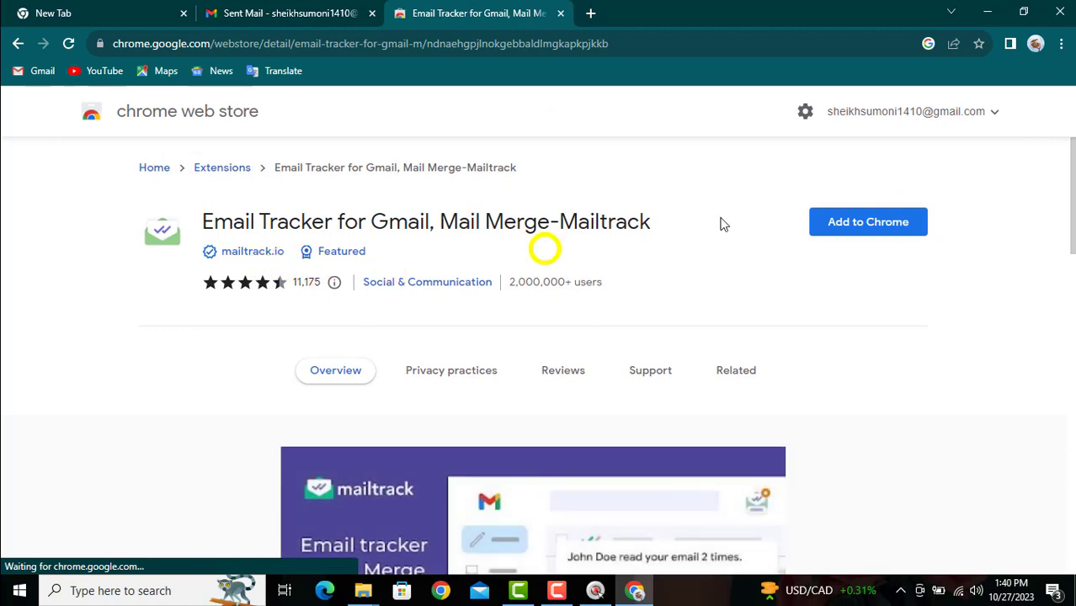
pyautogui.click(843, 224)
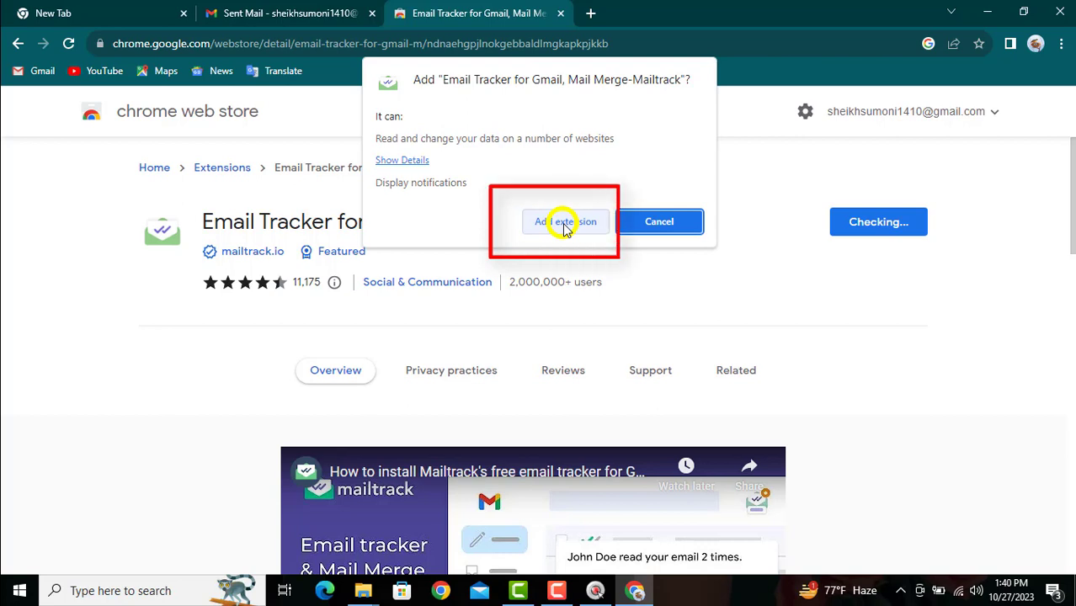
pyautogui.click(564, 226)
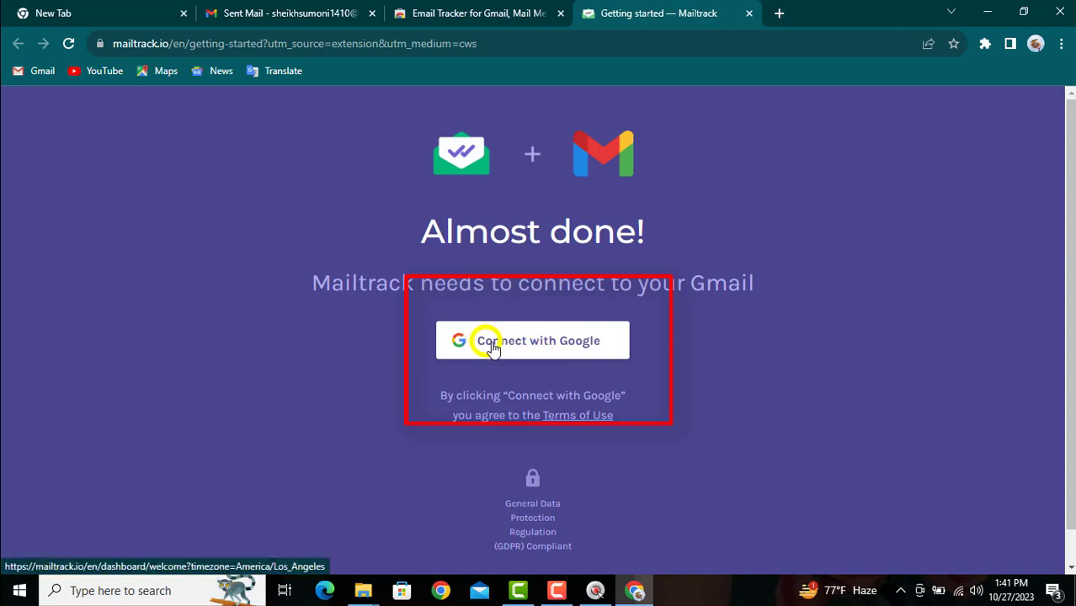
# Sign Mailtrack in with the sender's Google account and allow it access to Gmail.
pyautogui.click(555, 347)
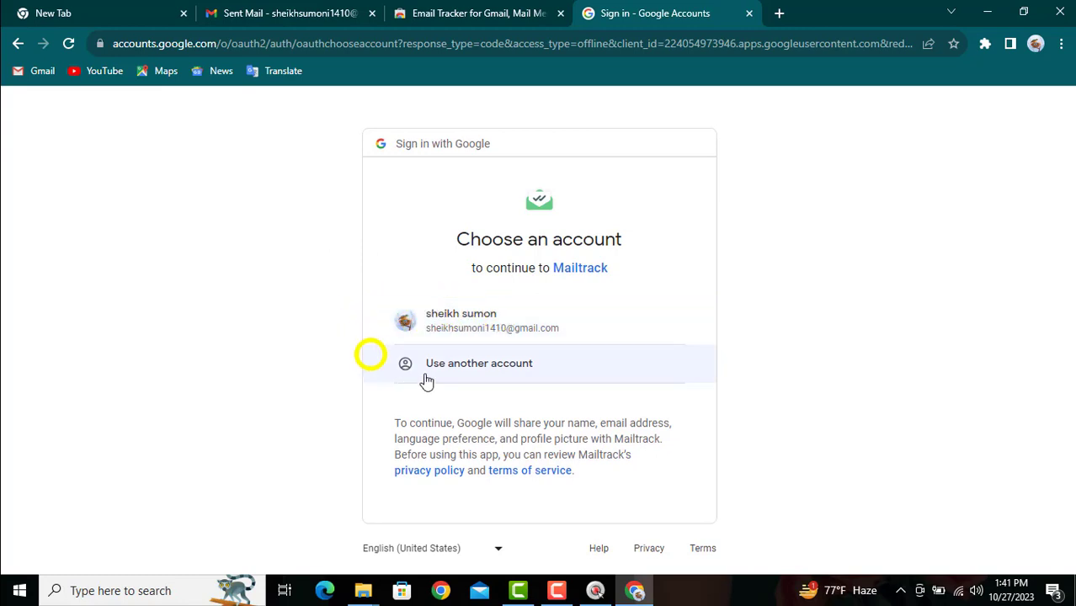
pyautogui.click(501, 371)
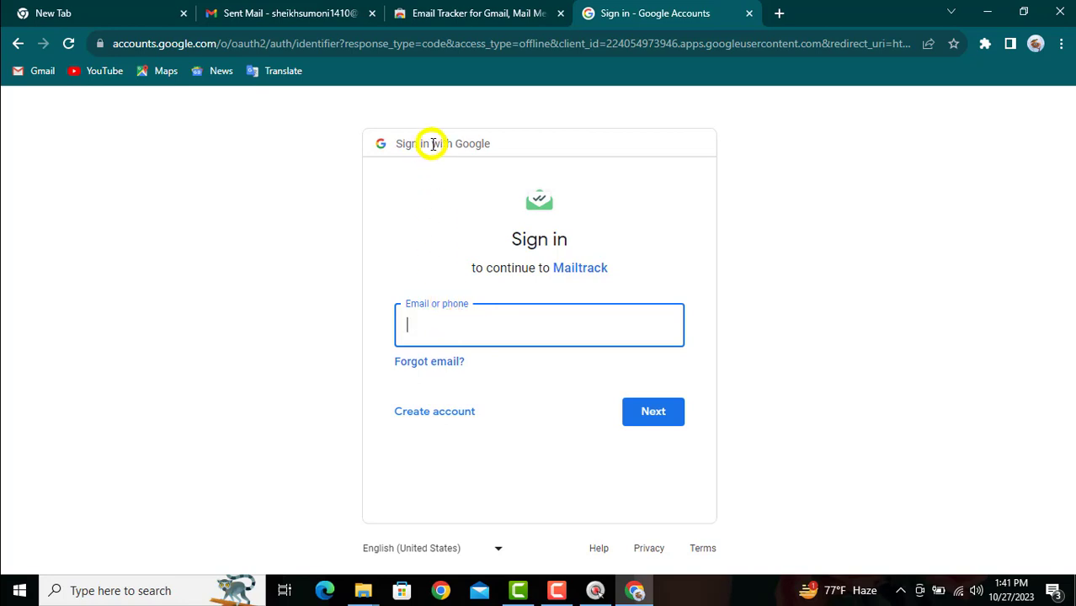
pyautogui.click(20, 43)
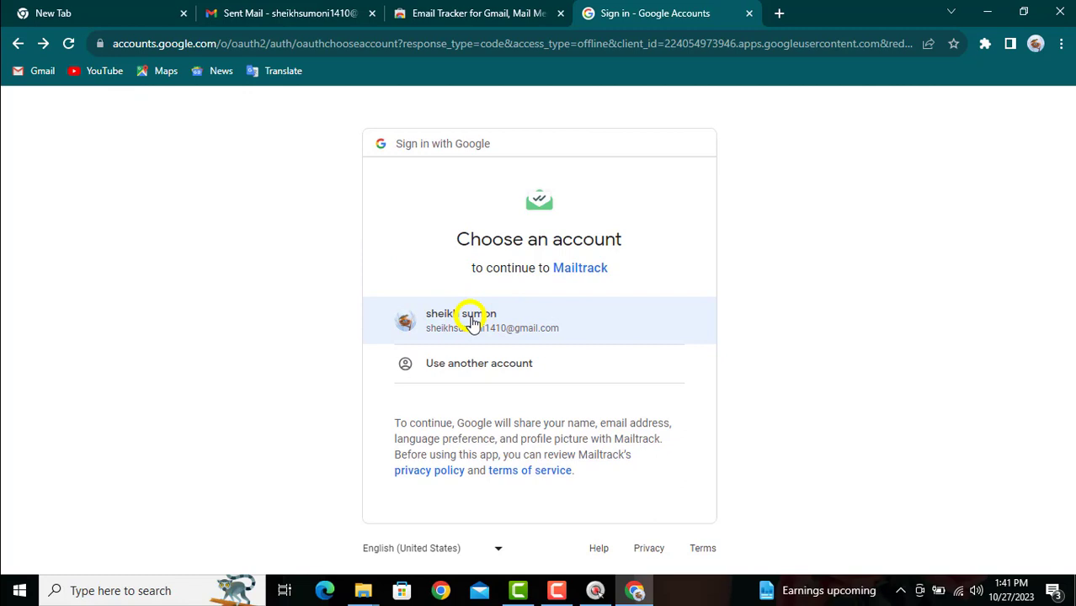
pyautogui.click(472, 325)
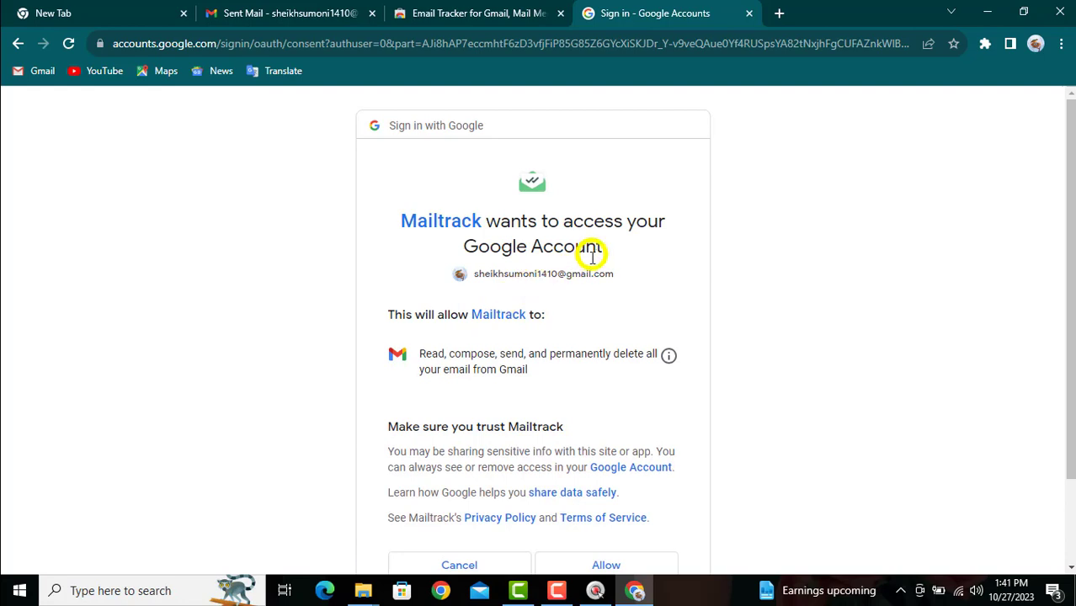
pyautogui.scroll(-1, 585, 278)
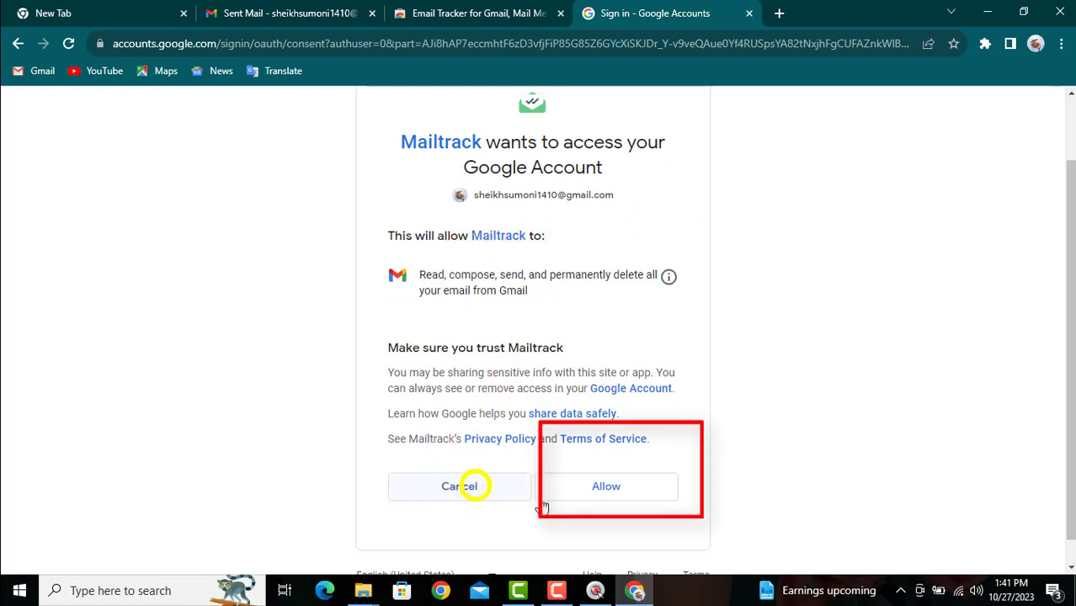
pyautogui.click(606, 488)
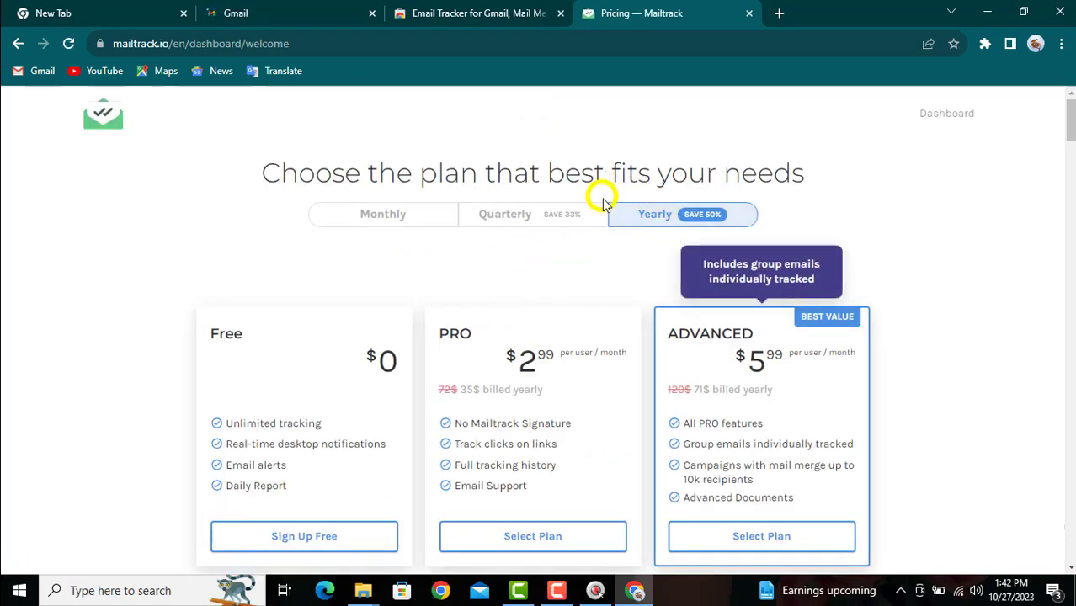
# Choose Mailtrack's Free plan with Sign Up Free on the pricing page.
pyautogui.scroll(-1, 604, 211)
pyautogui.scroll(1, 603, 210)
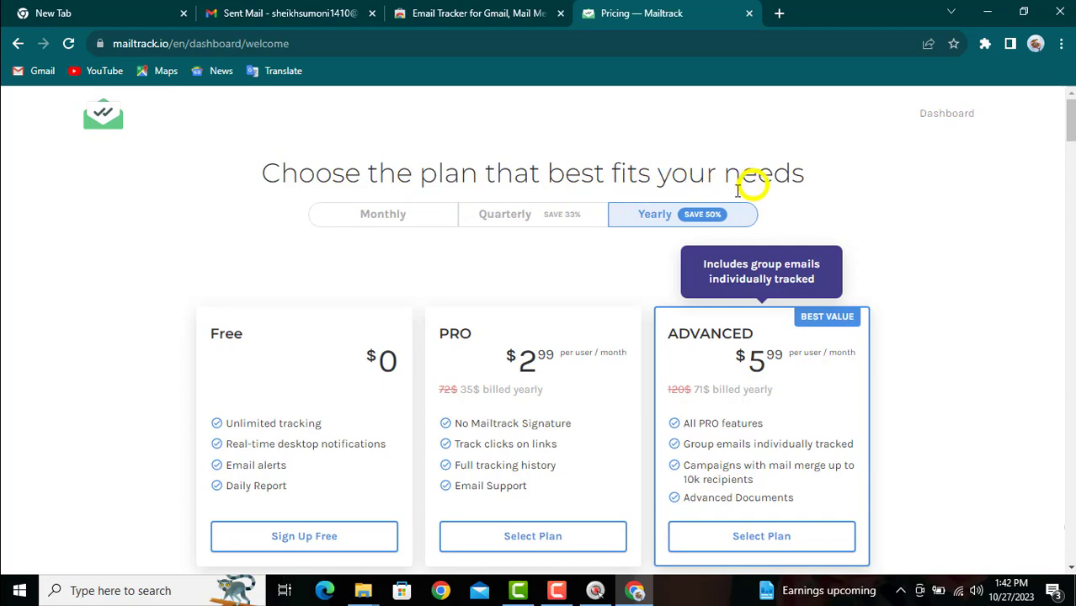
pyautogui.scroll(-2, 605, 239)
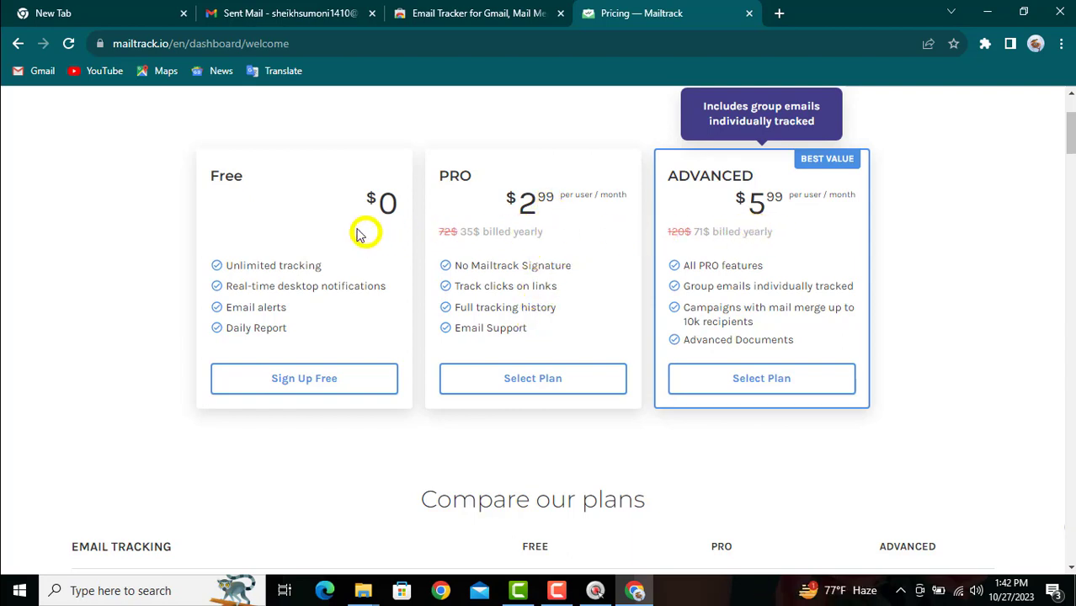
pyautogui.click(314, 388)
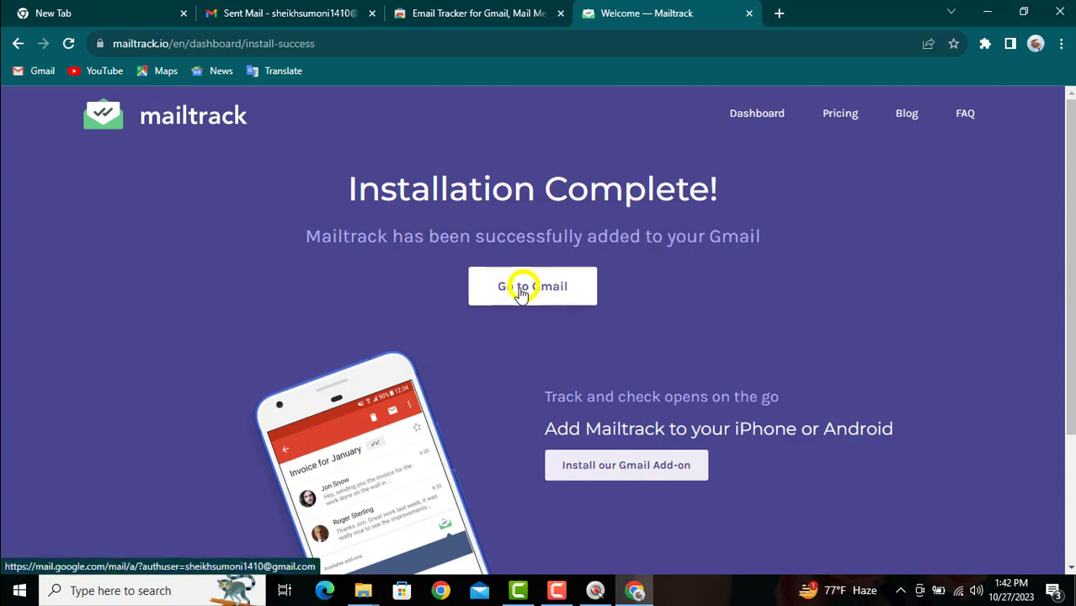
# Go back to Gmail from Mailtrack's Installation Complete page.
pyautogui.click(516, 291)
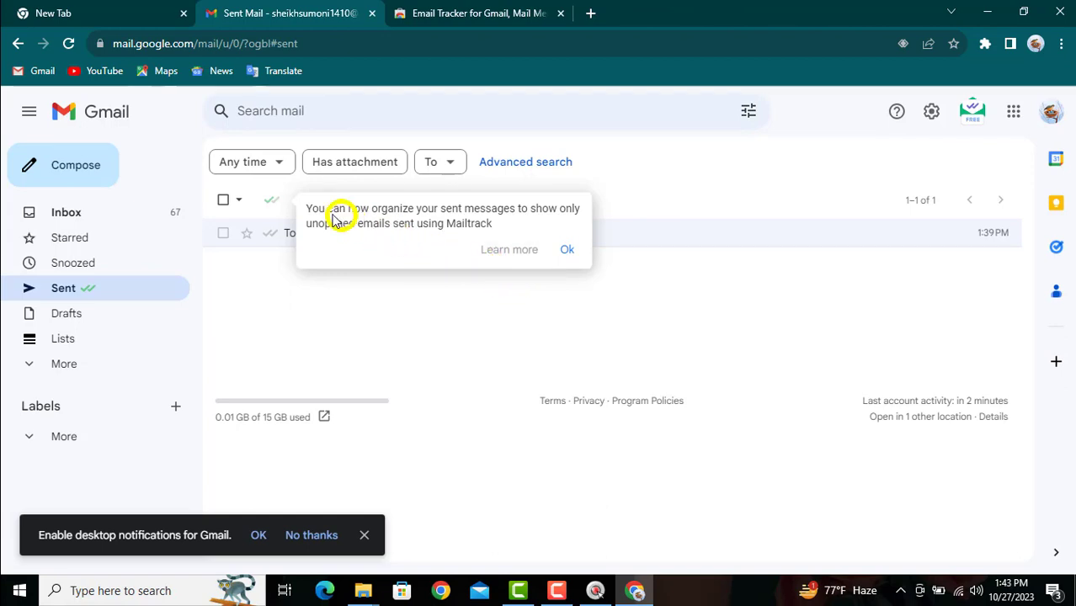
# Dismiss the Mailtrack sent-messages tip and start a new Mailtrack-tracked message.
pyautogui.click(566, 250)
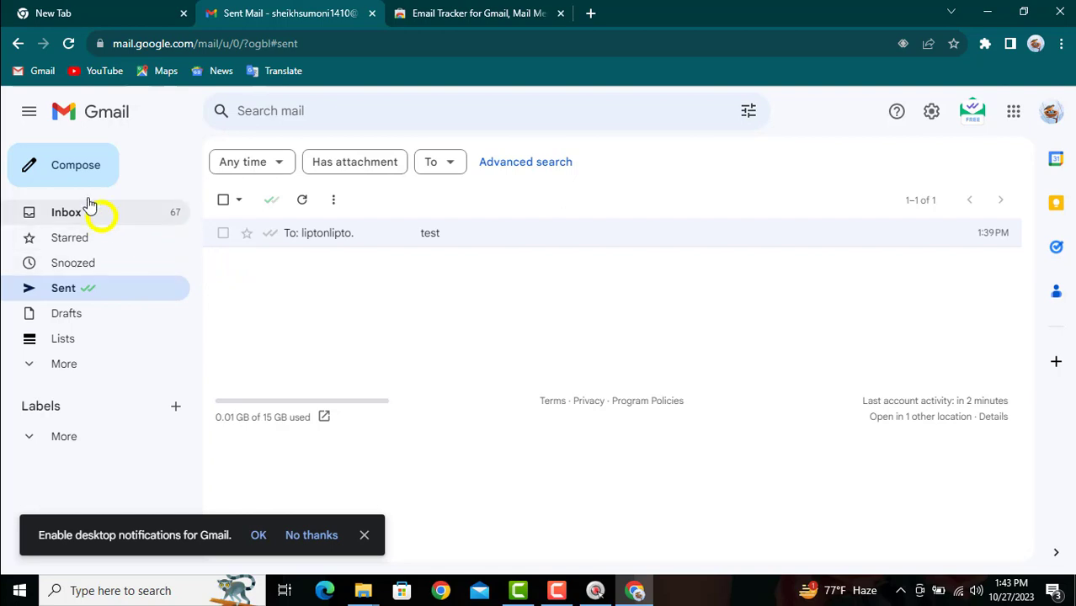
pyautogui.click(38, 167)
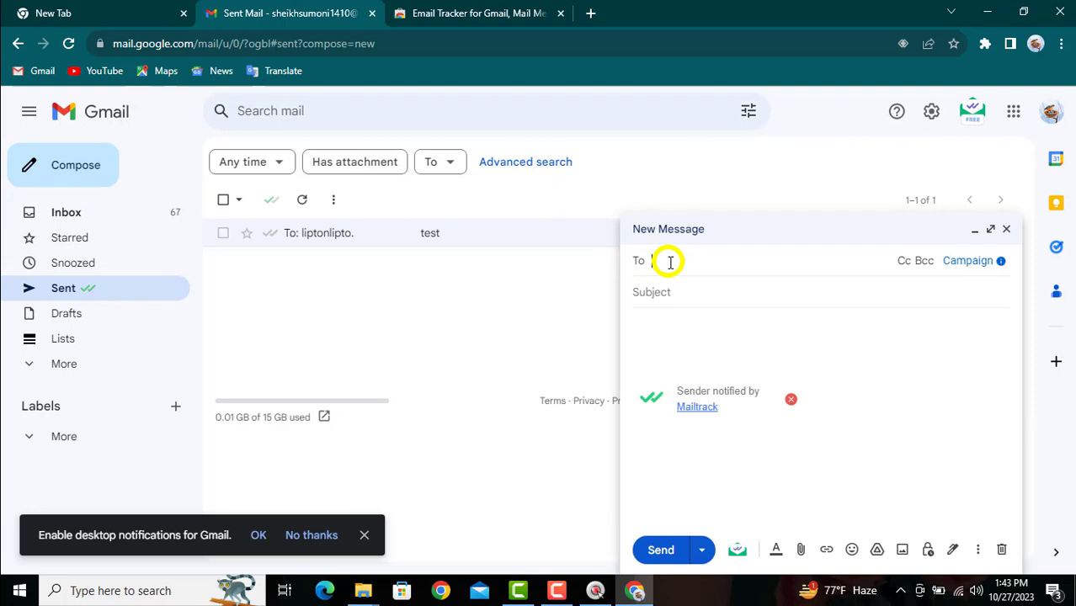
# Send 'MY CV' with body 'TEST' to the suggested contact, minus the Mailtrack signature.
pyautogui.write('l')
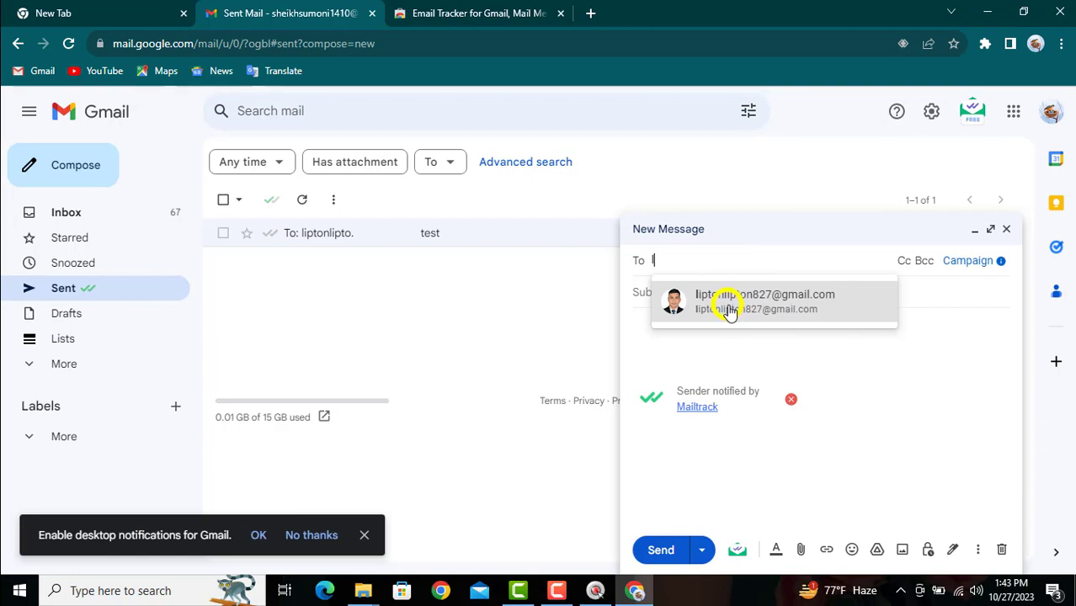
pyautogui.click(727, 313)
pyautogui.click(693, 313)
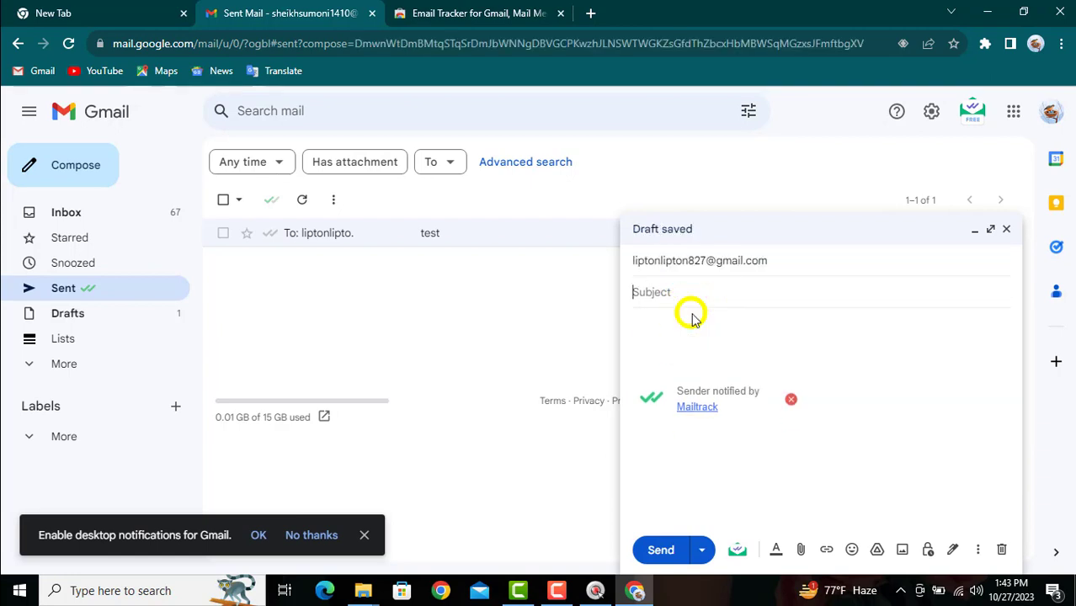
pyautogui.press('capslock')
pyautogui.write('M')
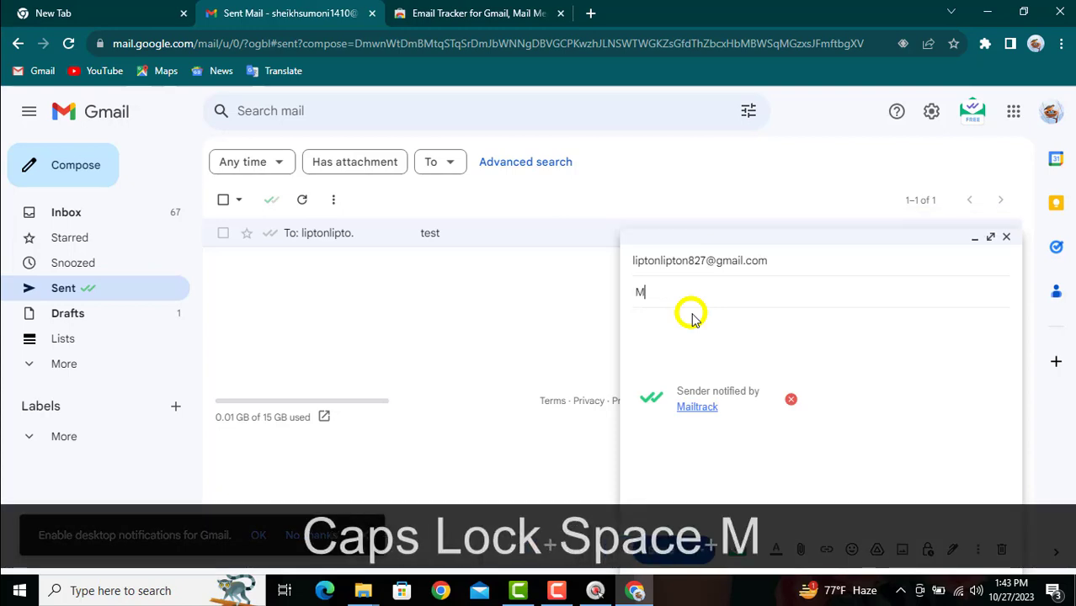
pyautogui.write('Y C')
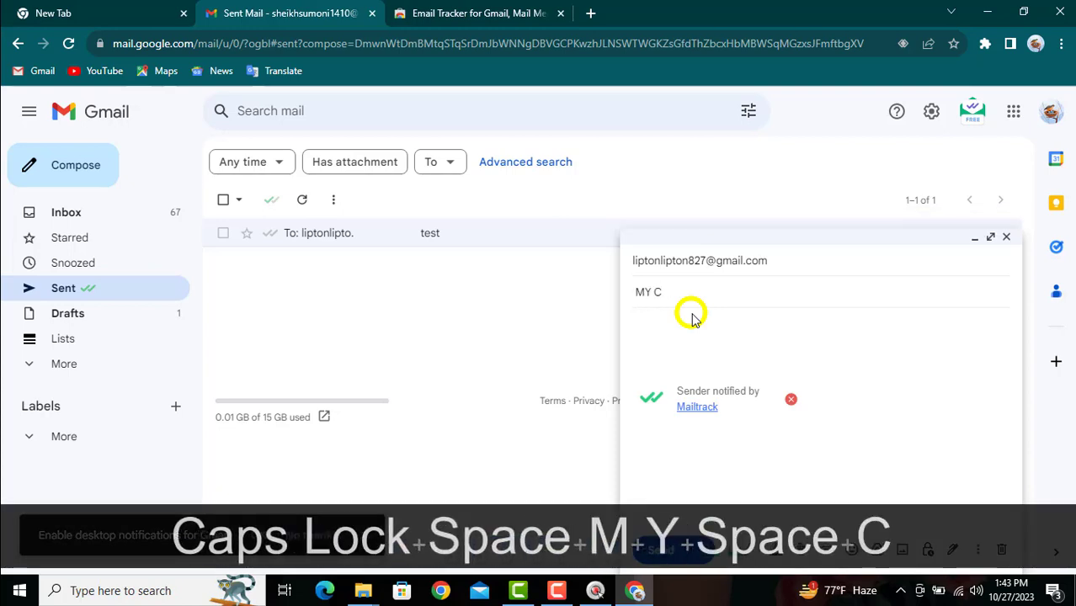
pyautogui.write('V')
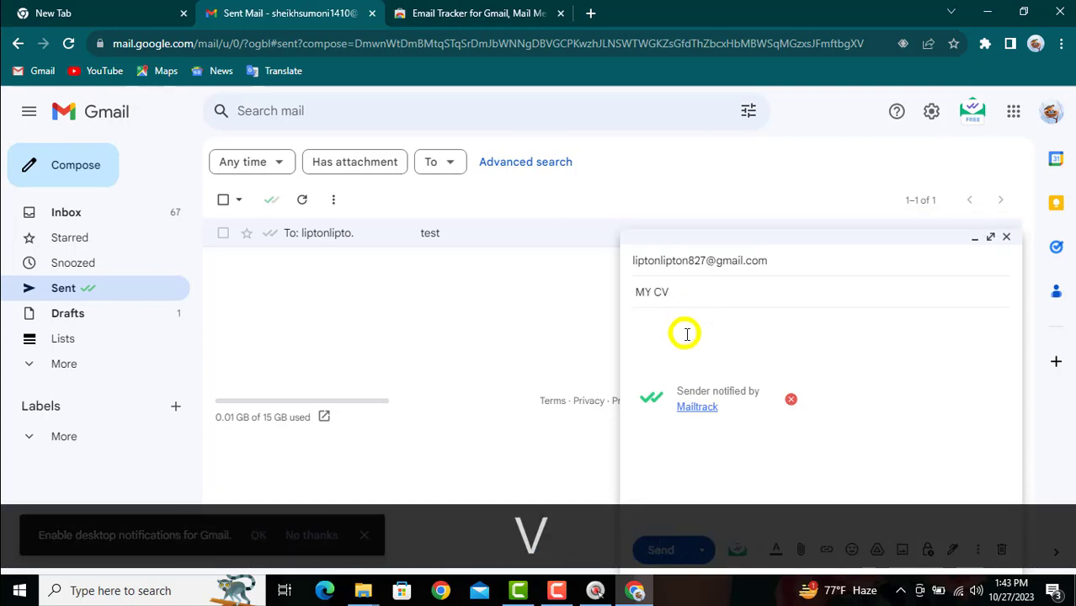
pyautogui.click(689, 333)
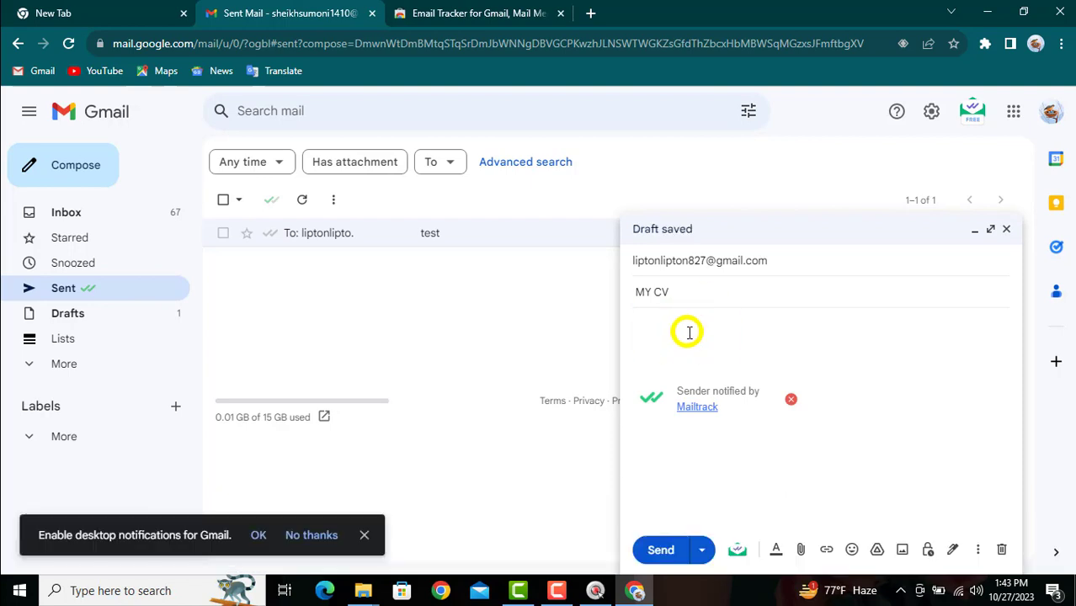
pyautogui.write('TEST')
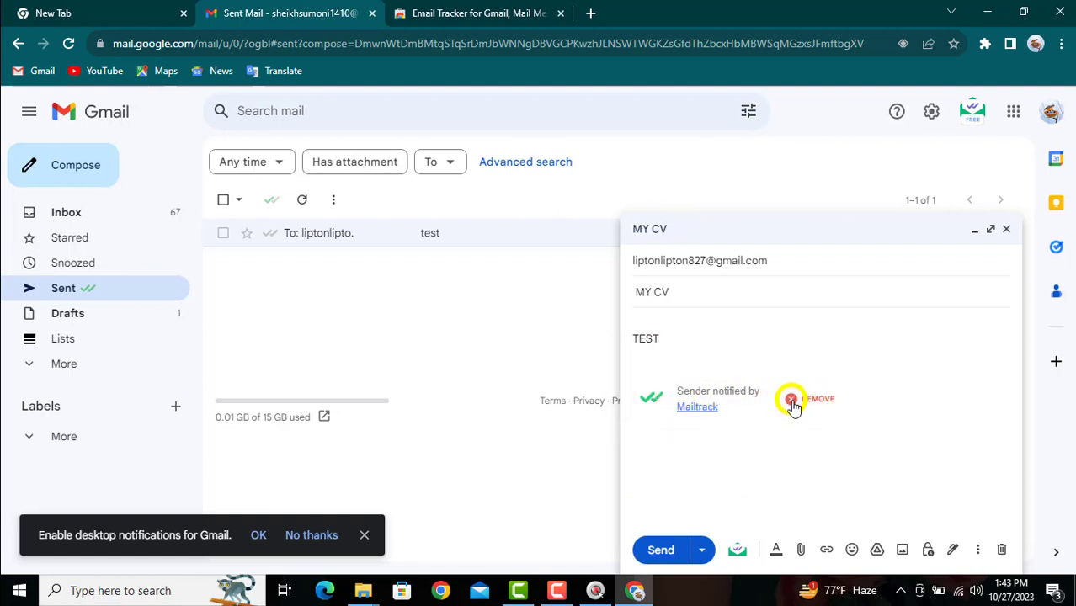
pyautogui.click(795, 401)
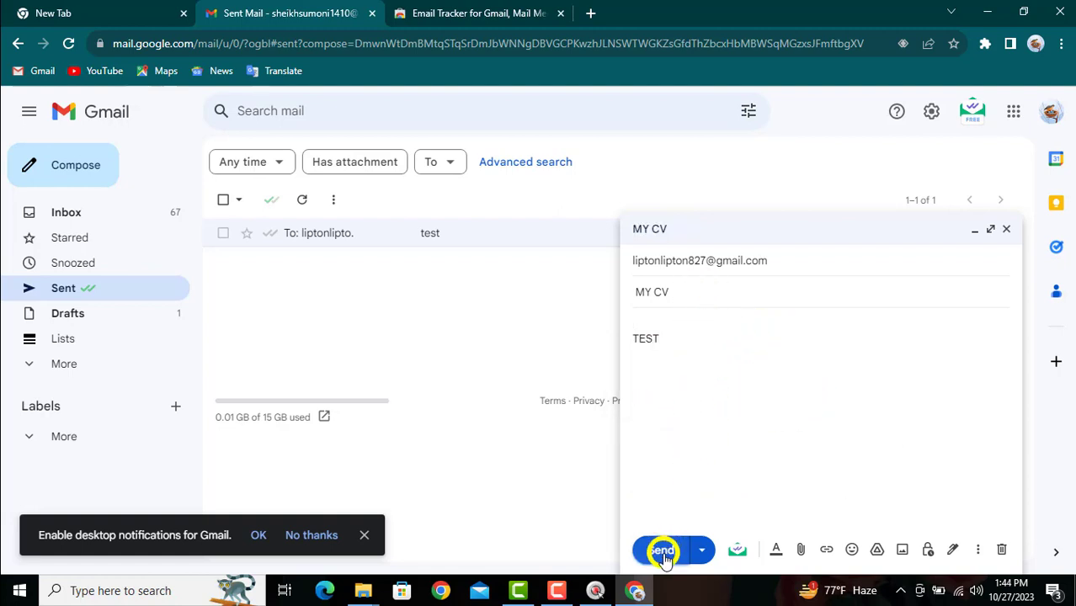
pyautogui.click(660, 550)
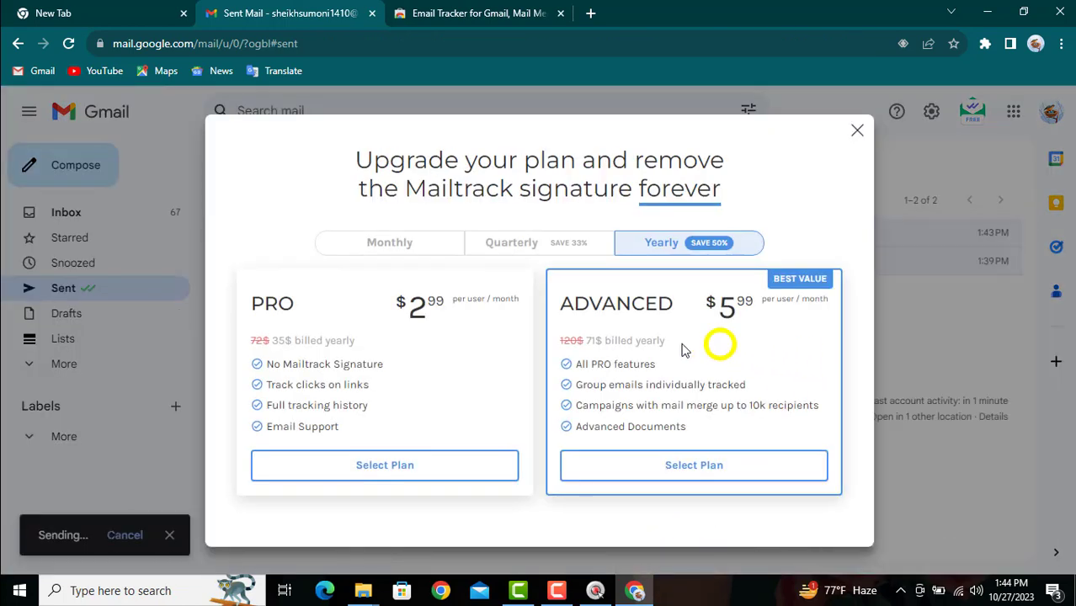
# Dismiss the upgrade offer and check the tracked 'MY CV' email, sent 1:45 PM, above 'test' in Sent.
pyautogui.click(856, 129)
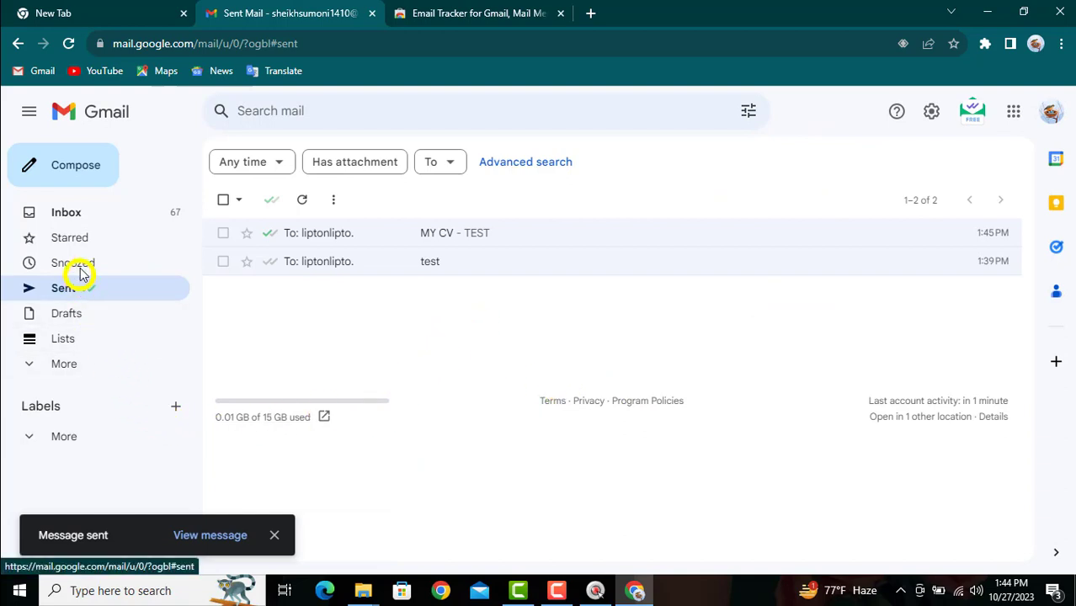
pyautogui.click(71, 214)
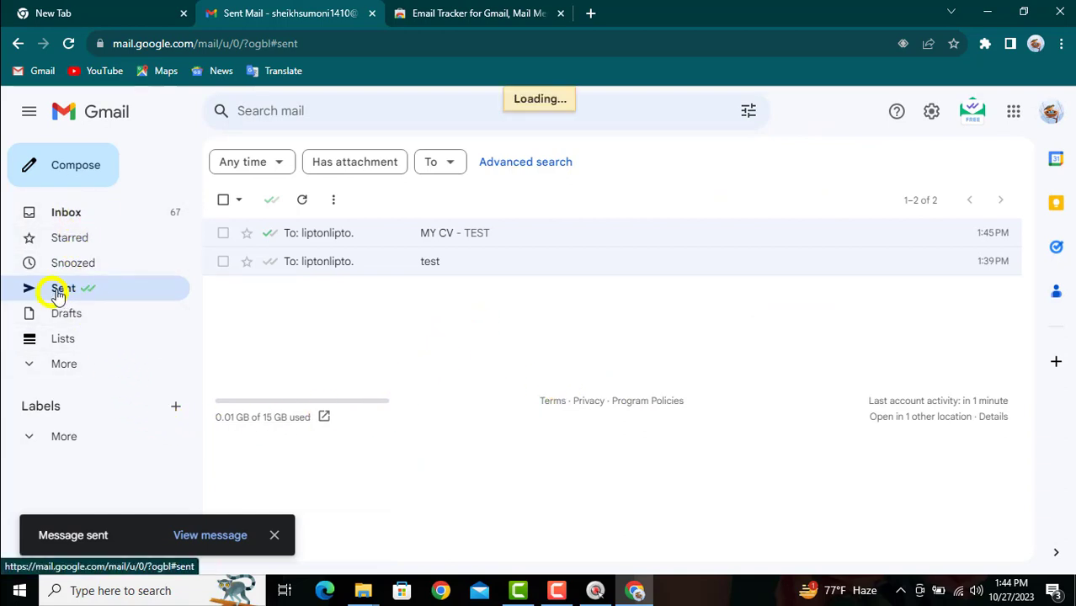
pyautogui.click(68, 288)
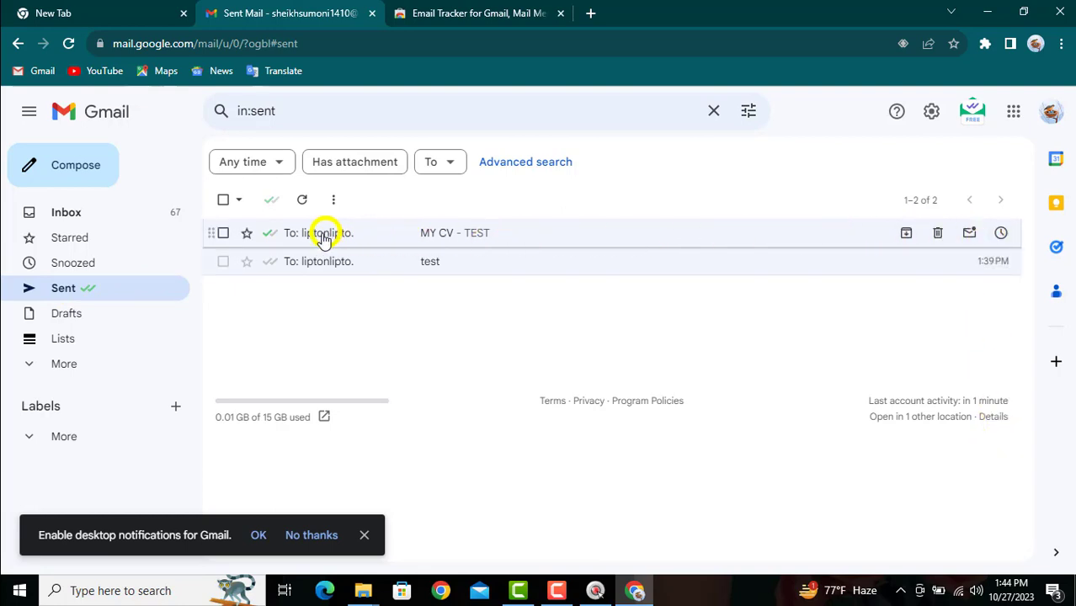
pyautogui.moveTo(313, 239)
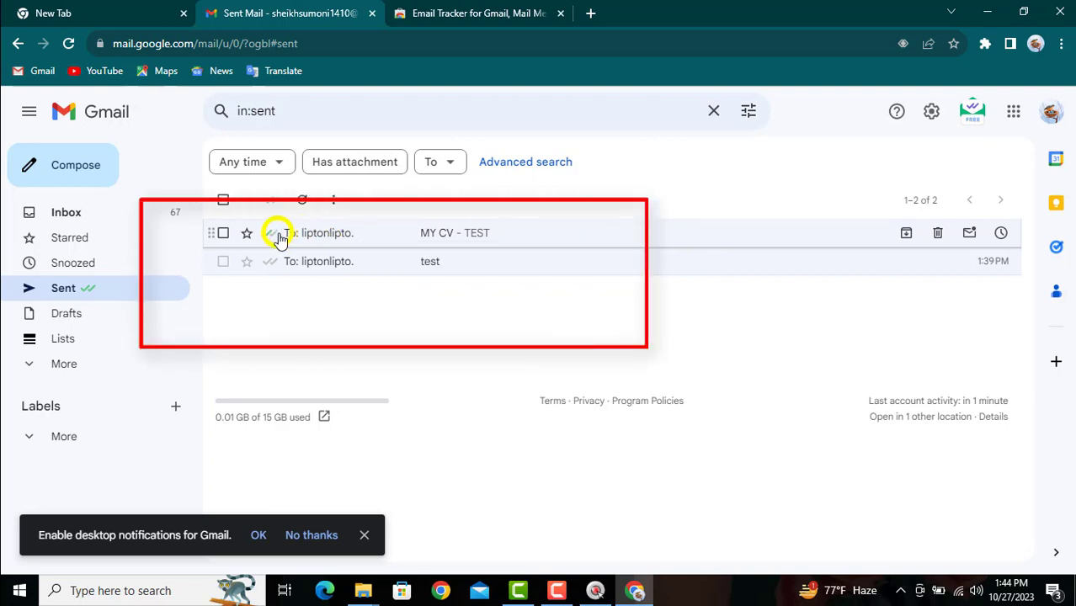
pyautogui.moveTo(268, 239)
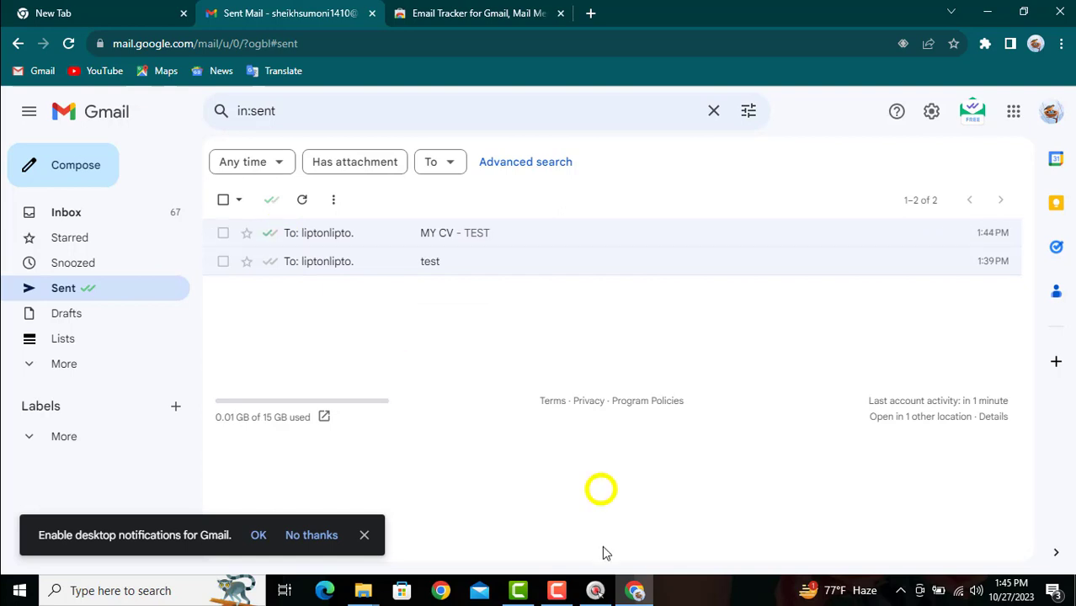
# As the recipient in a second Chrome profile, open the 'MY CV' email in Gmail and dismiss the notification.
pyautogui.click(446, 591)
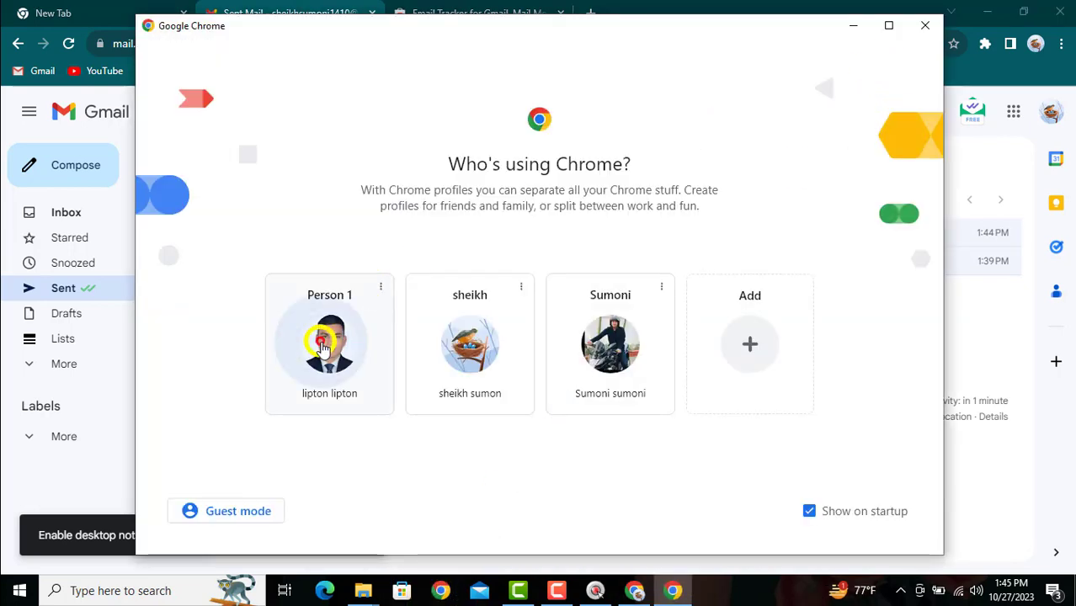
pyautogui.click(325, 343)
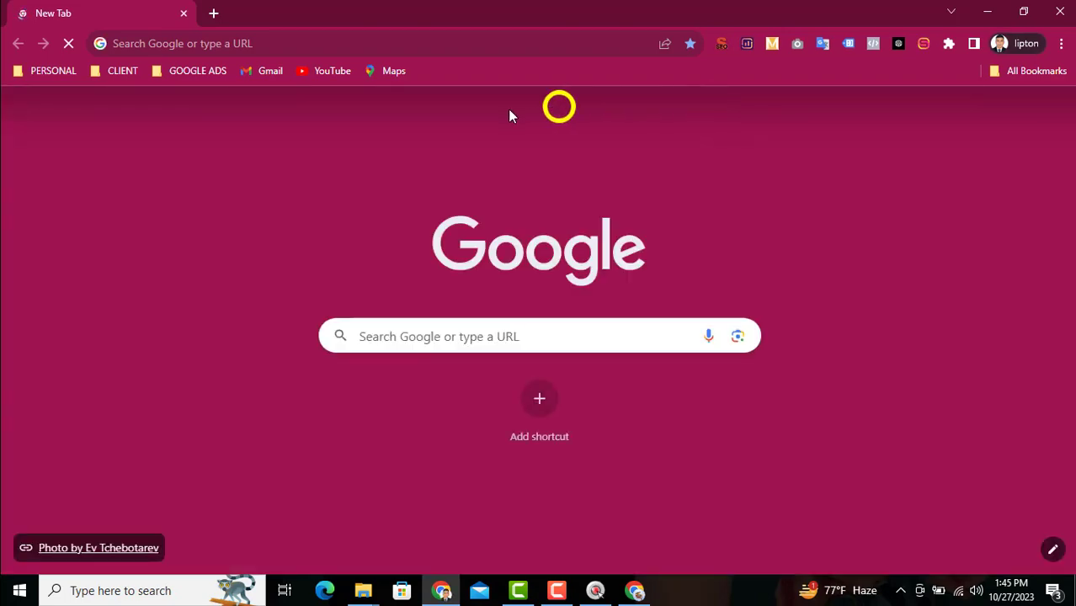
pyautogui.click(270, 72)
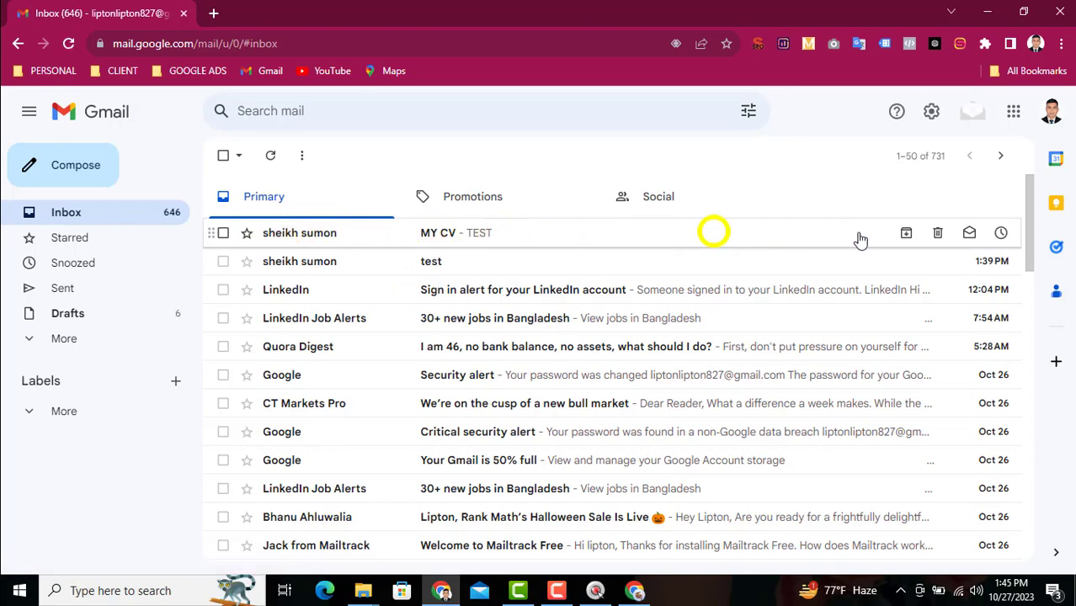
pyautogui.click(330, 235)
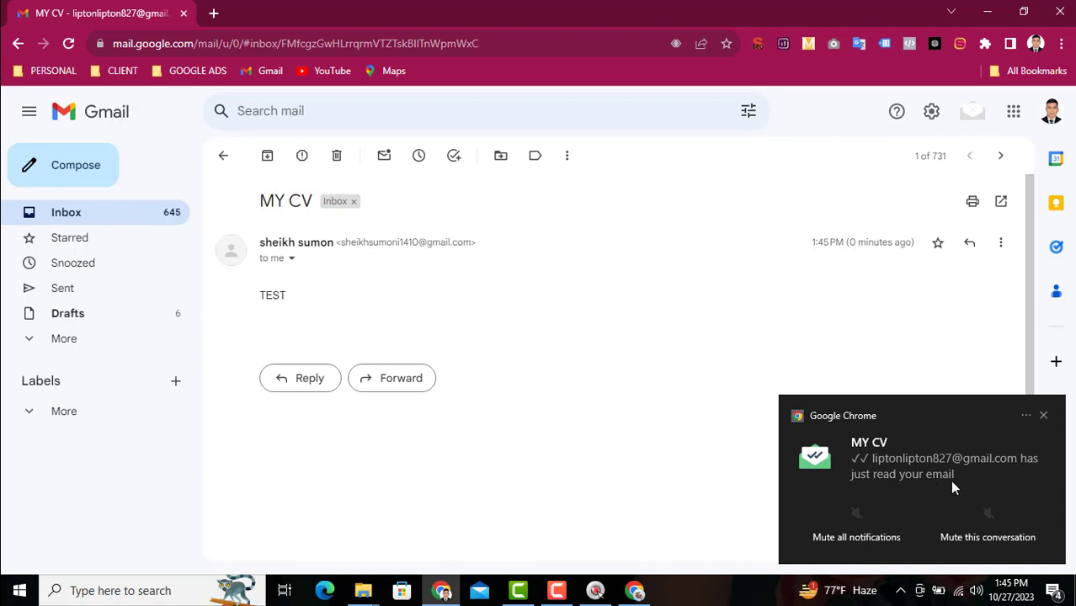
pyautogui.click(1043, 415)
# Back in the sender's Sent folder, check that Mailtrack shows 'MY CV' read less than a minute ago.
pyautogui.click(634, 590)
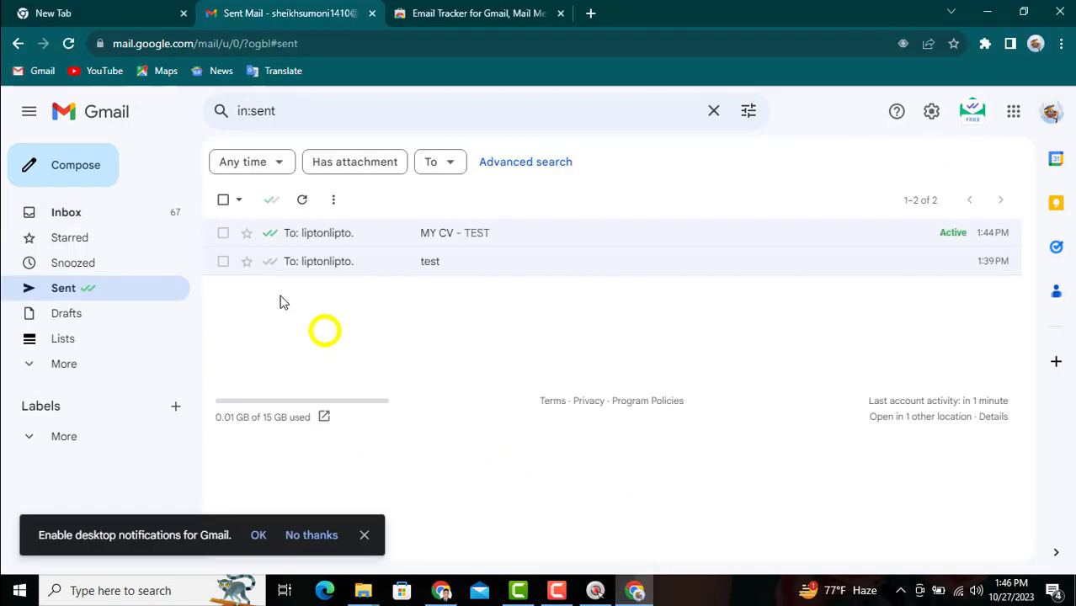
pyautogui.moveTo(269, 236)
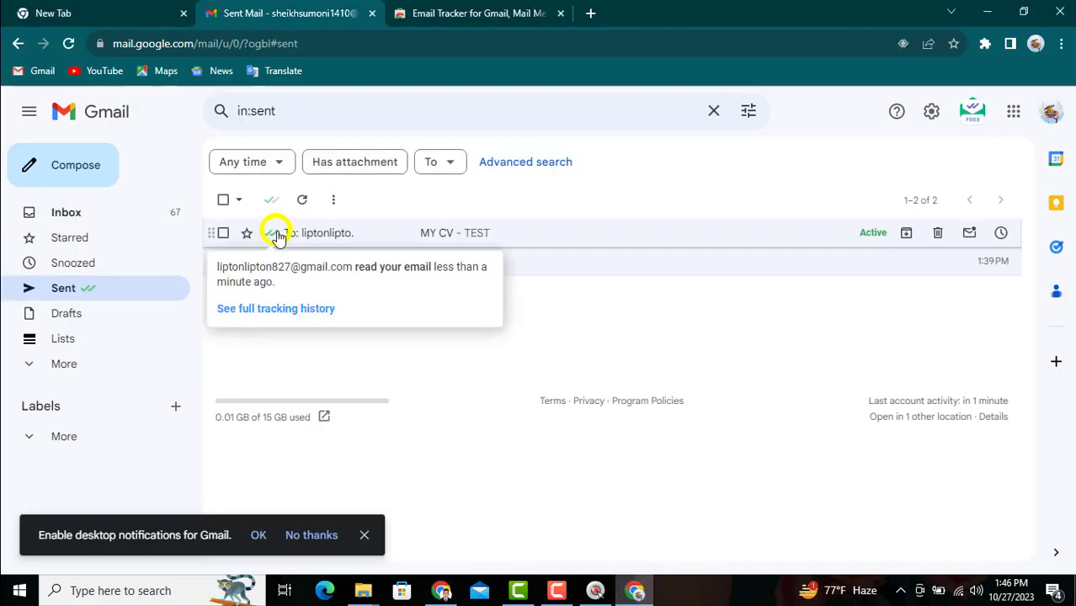